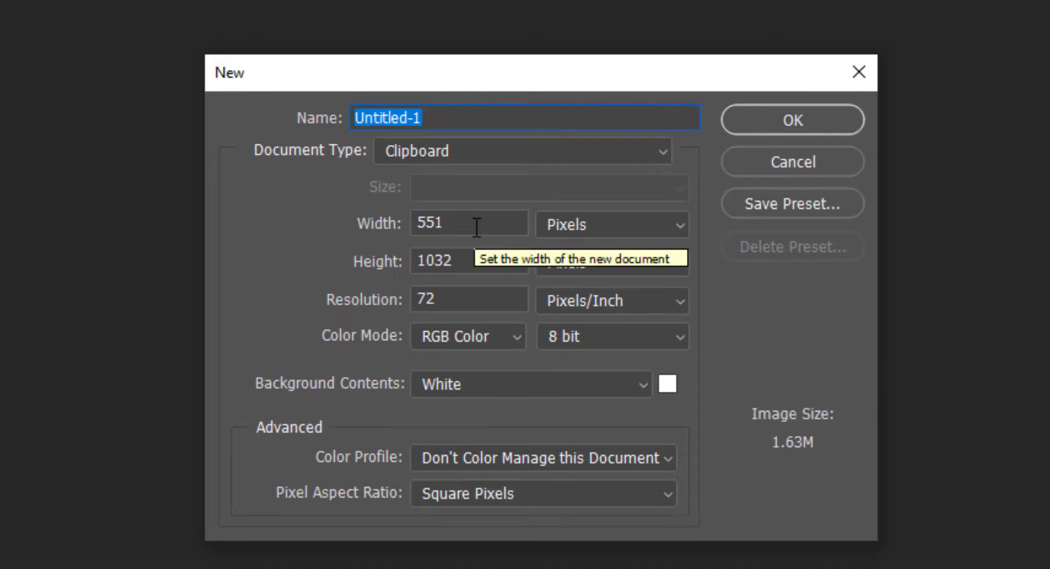
# Set the new document's size to 1920 pixels wide by 1080 pixels high
pyautogui.click(463, 222)
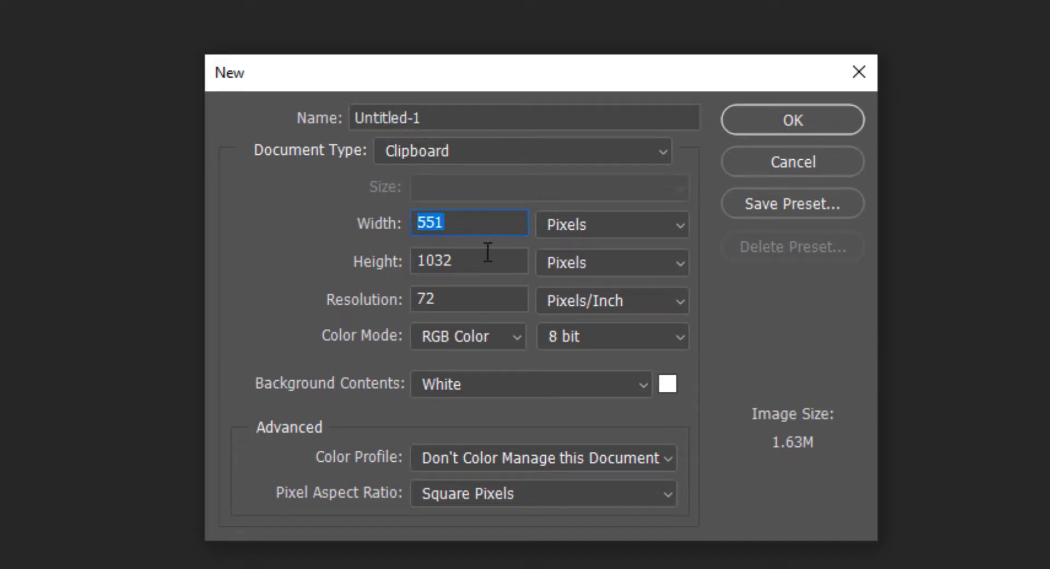
pyautogui.write('1')
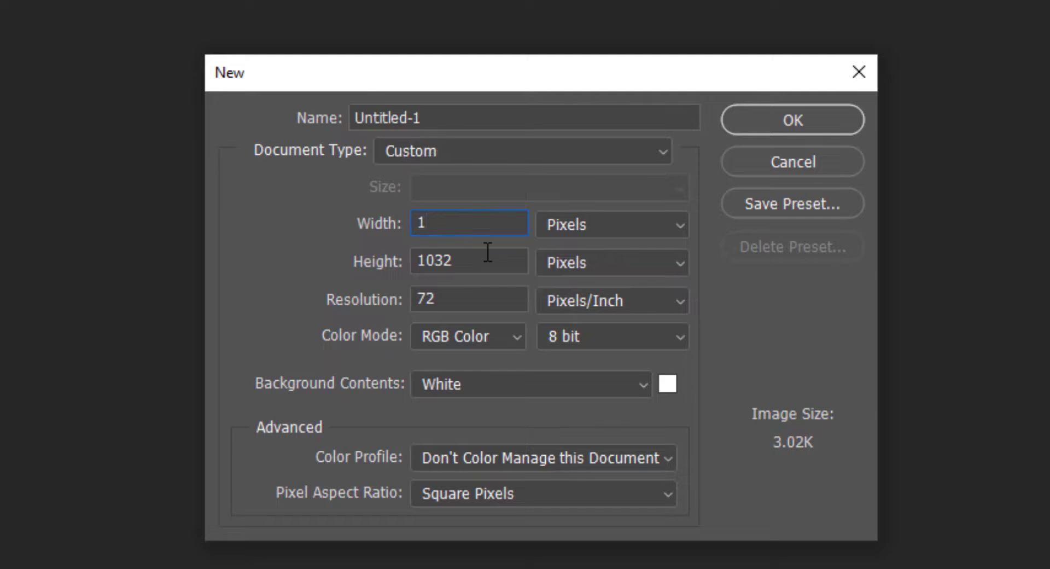
pyautogui.write('92')
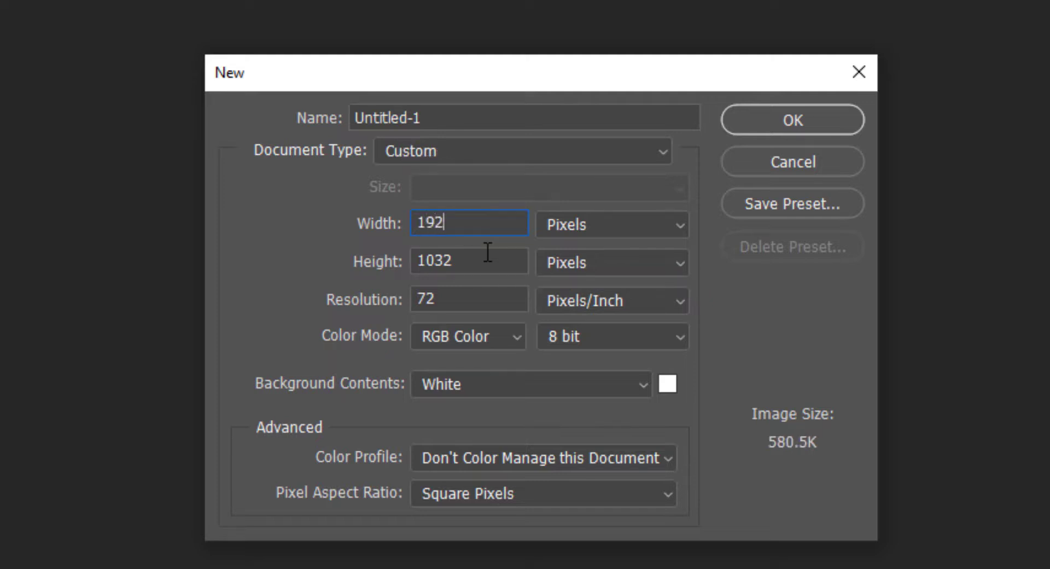
pyautogui.write('0')
pyautogui.moveTo(481, 262); pyautogui.dragTo(445, 266)
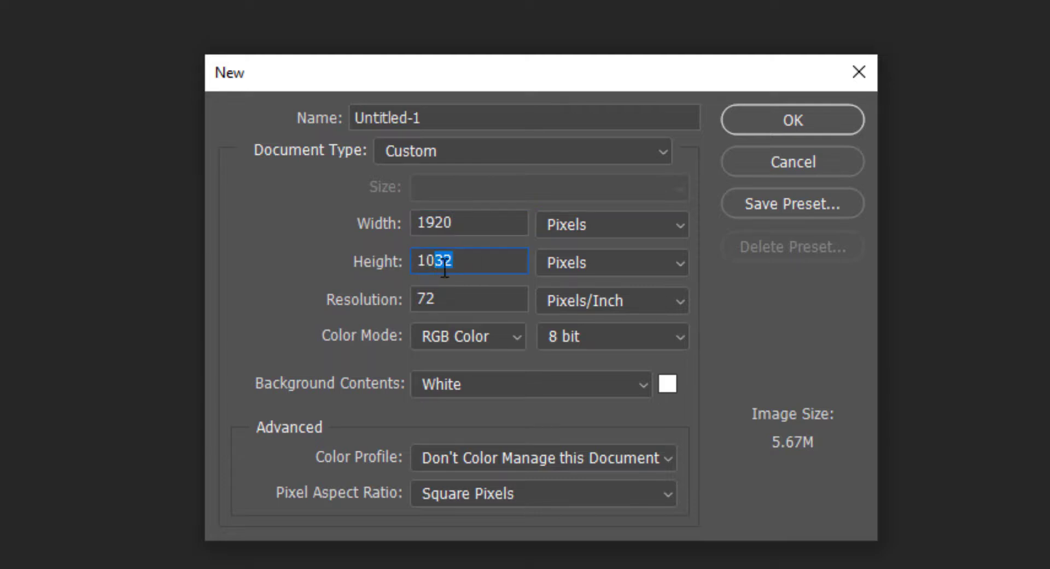
pyautogui.write('80')
pyautogui.press('Tab')
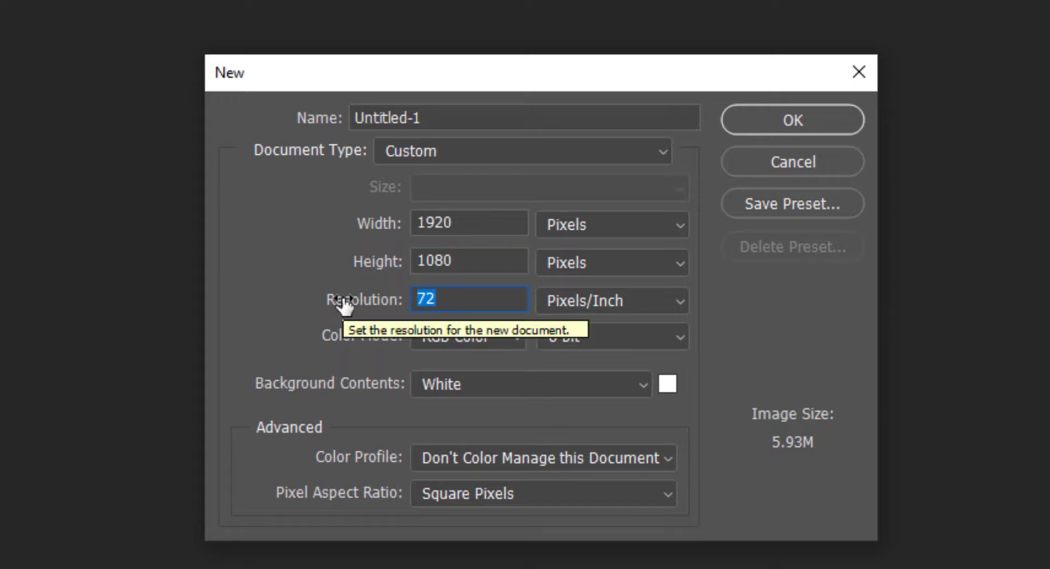
# Set the resolution to 300 pixels/inch and create the document
pyautogui.write('300')
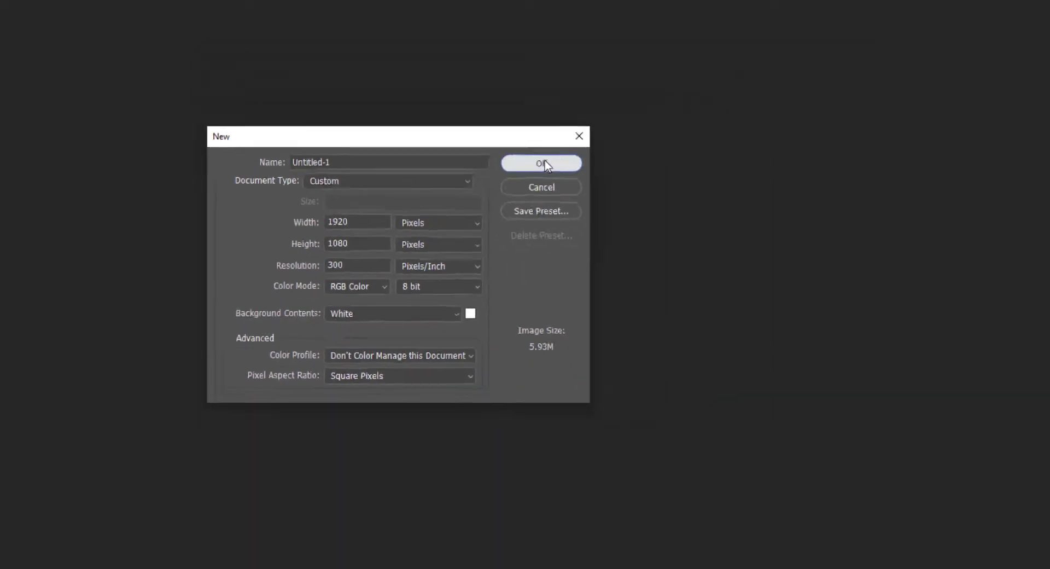
pyautogui.click(792, 123)
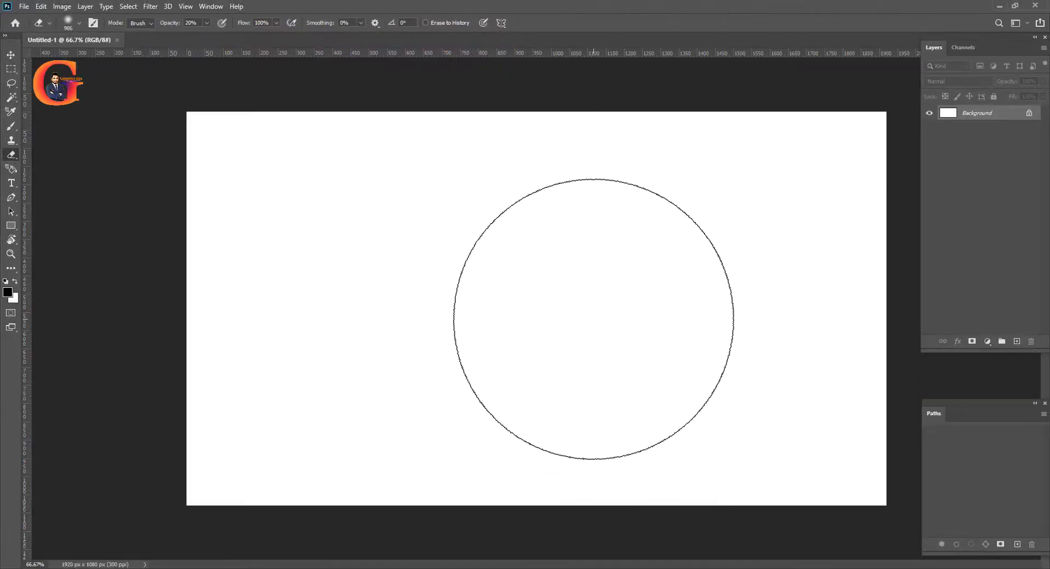
pyautogui.scroll(1, 593, 318)
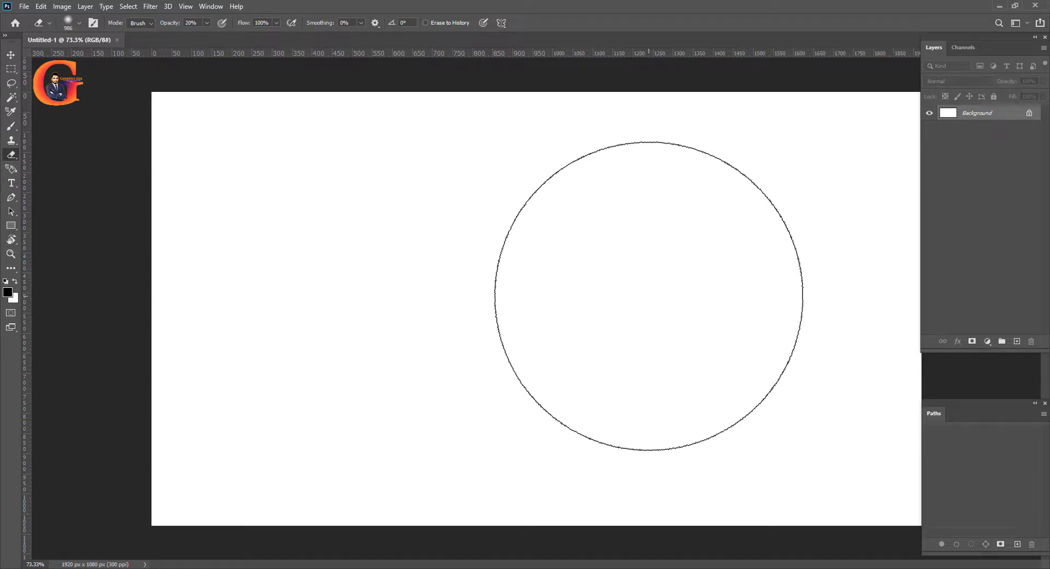
pyautogui.scroll(2, 649, 300)
pyautogui.scroll(-4, 648, 296)
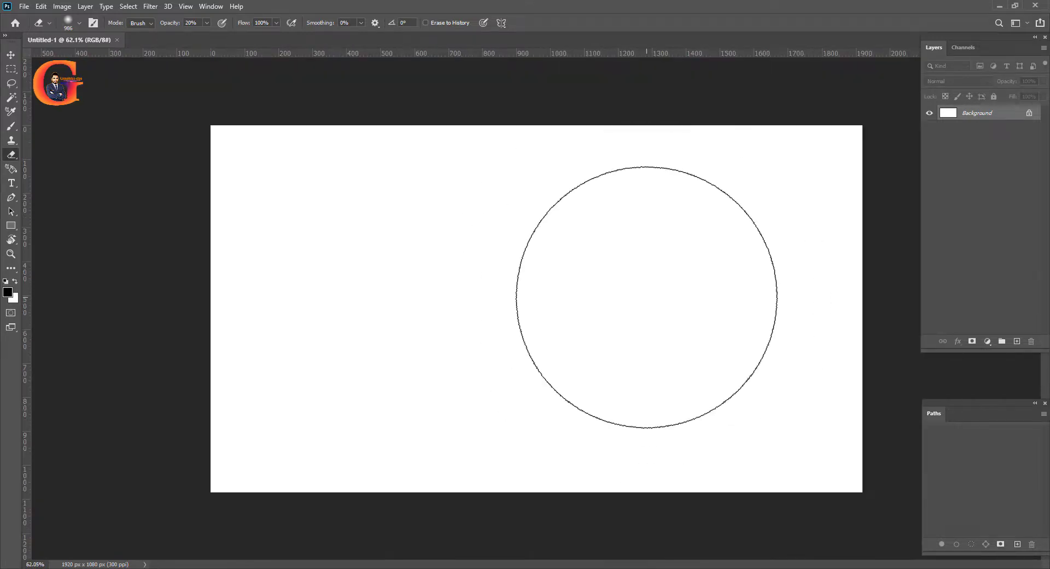
pyautogui.scroll(2, 646, 297)
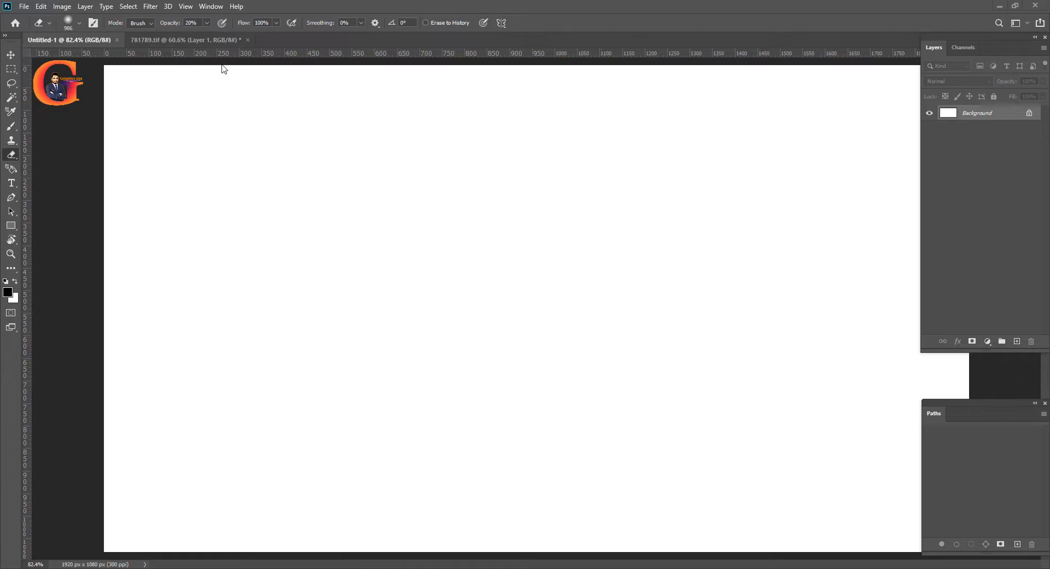
# Select the can's outline on Layer 1 of 781789.tif, bring the can into Untitled-1 and centre it horizontally on the canvas
pyautogui.click(202, 37)
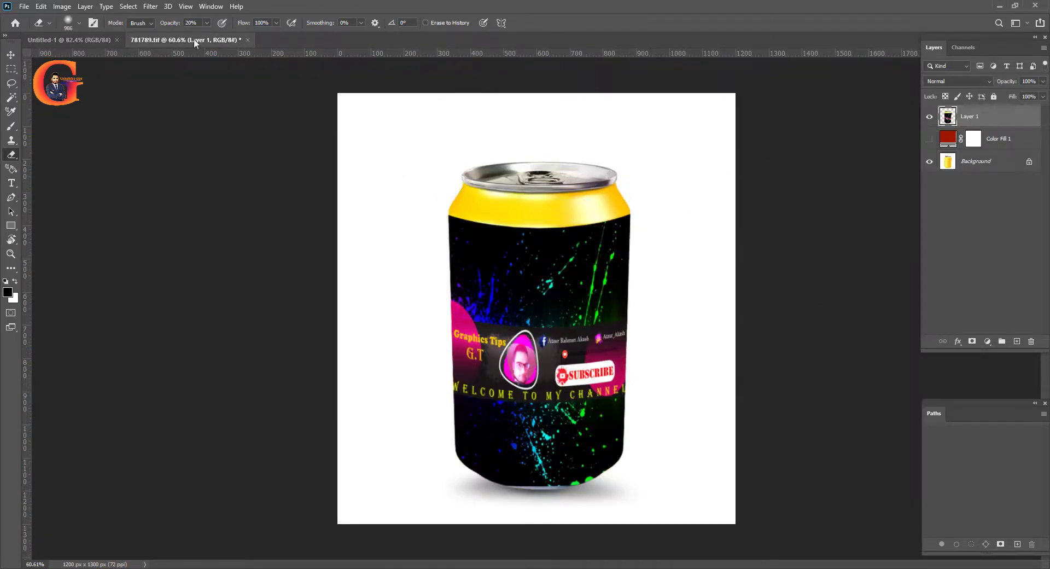
pyautogui.keyDown('ctrl'); pyautogui.click(948, 117); pyautogui.keyUp('ctrl')
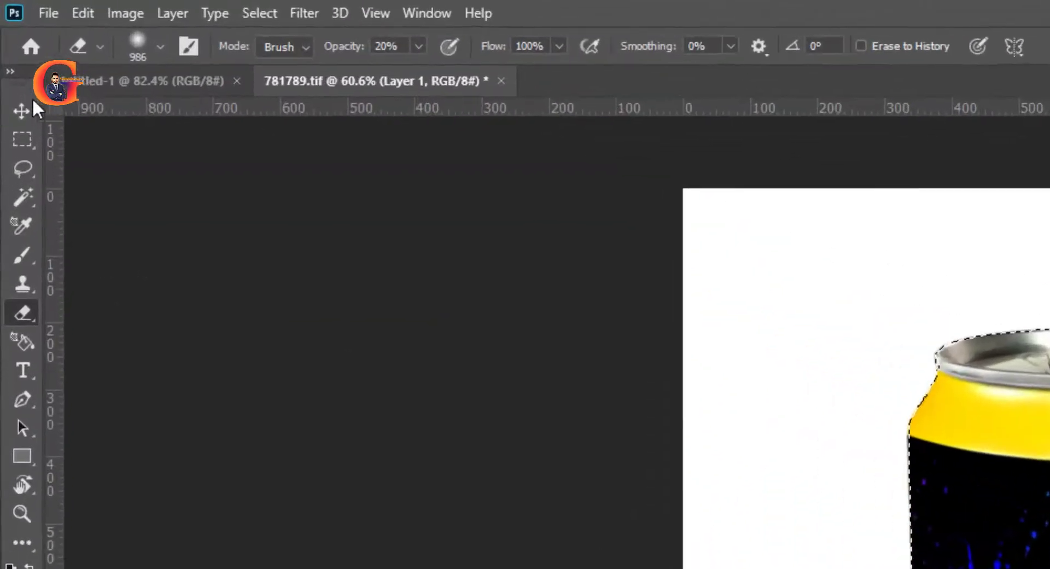
pyautogui.click(22, 110)
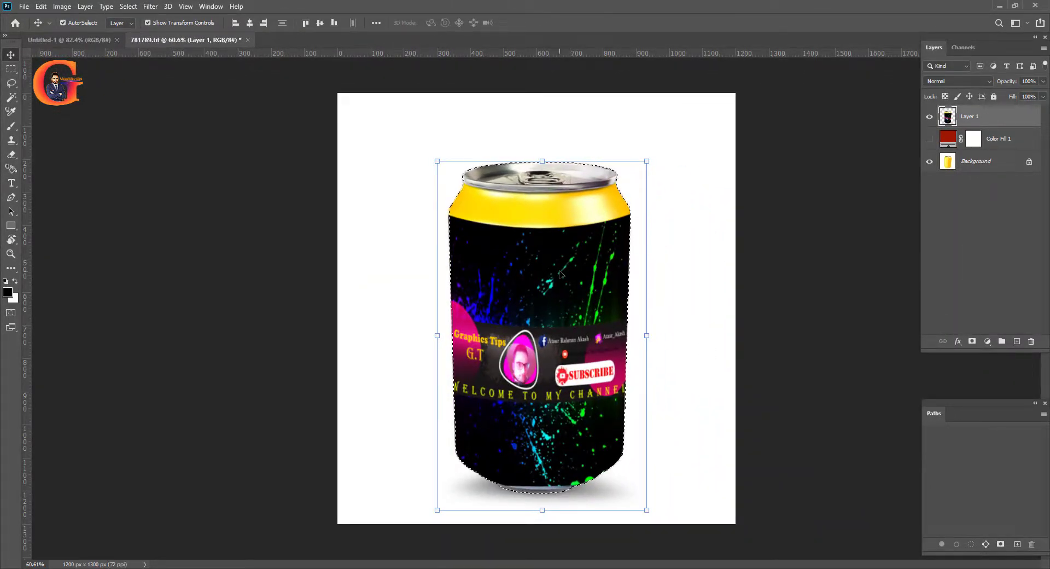
pyautogui.moveTo(562, 274); pyautogui.dragTo(533, 314)
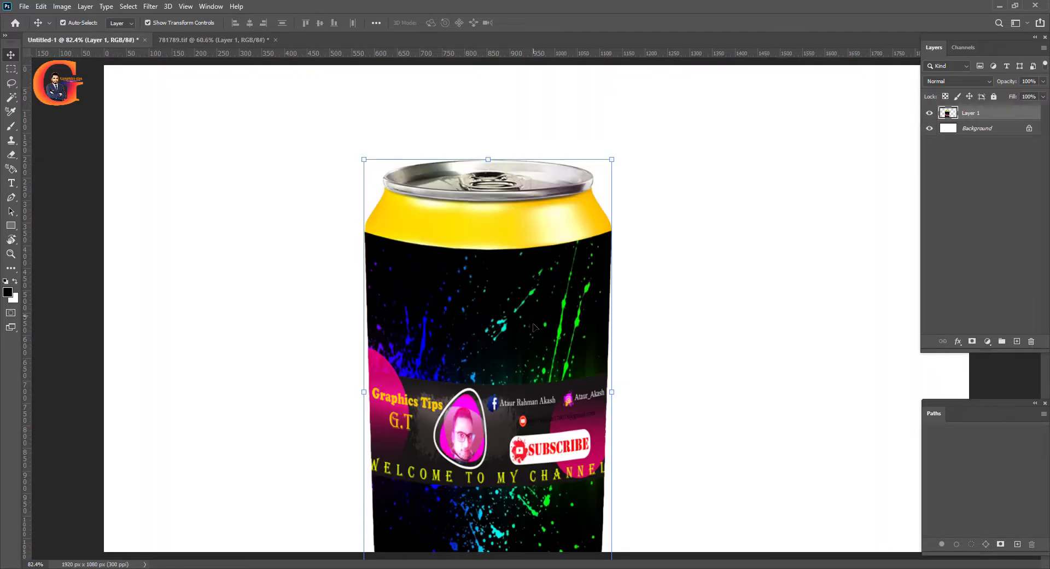
pyautogui.scroll(-2, 538, 347)
pyautogui.scroll(2, 537, 310)
pyautogui.hotkey('ctrl', 't')
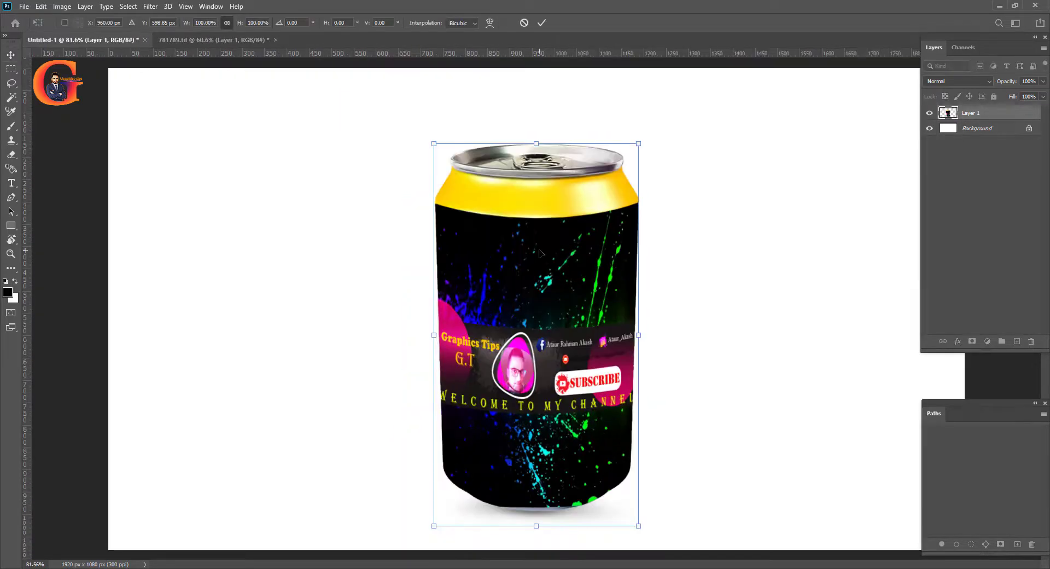
pyautogui.press('Return')
pyautogui.press('p')
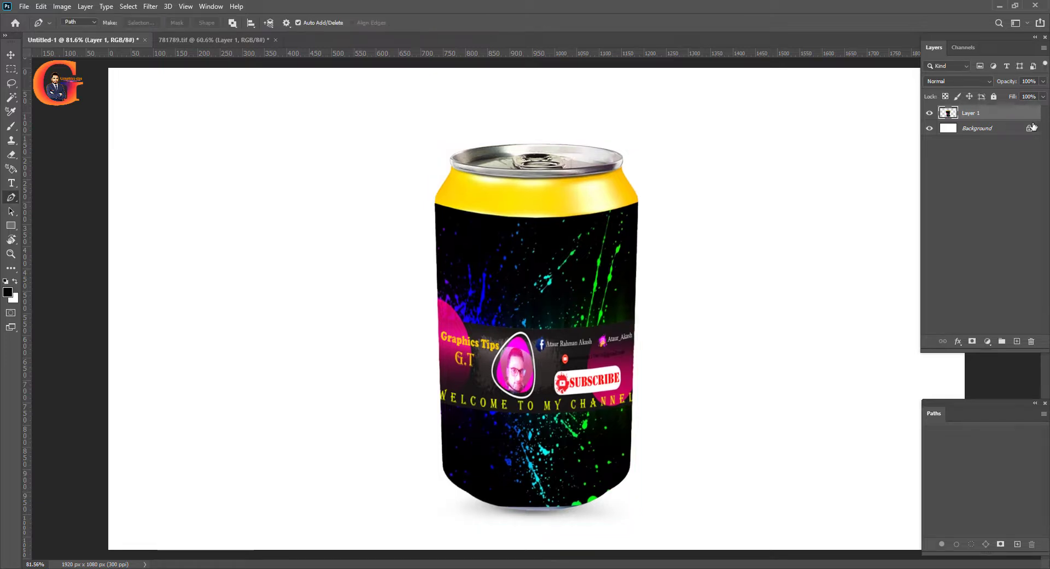
# Add a new layer above the Background and fill it with orange d46900
pyautogui.click(983, 130)
pyautogui.click(1017, 341)
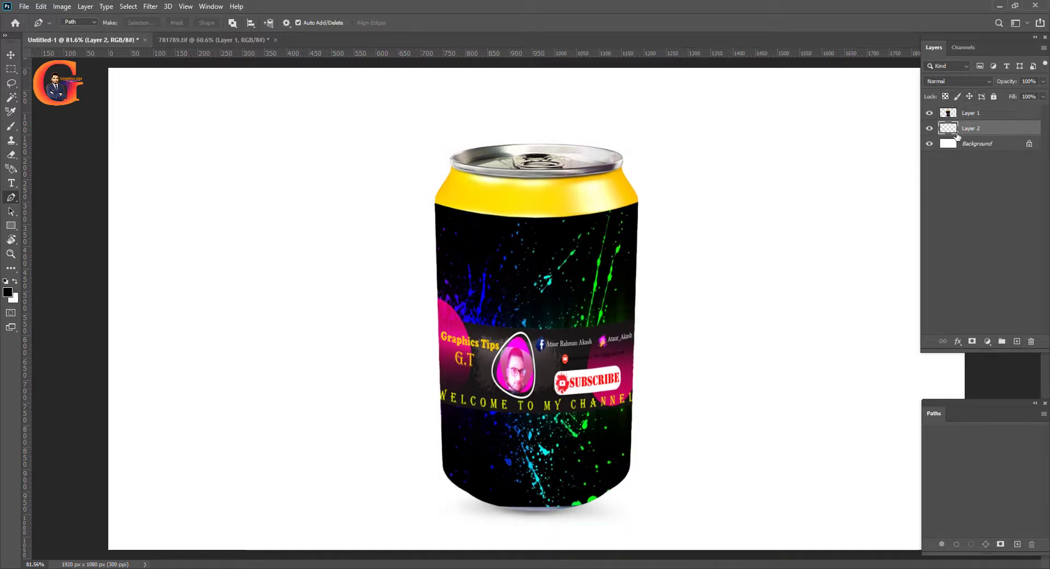
pyautogui.click(7, 292)
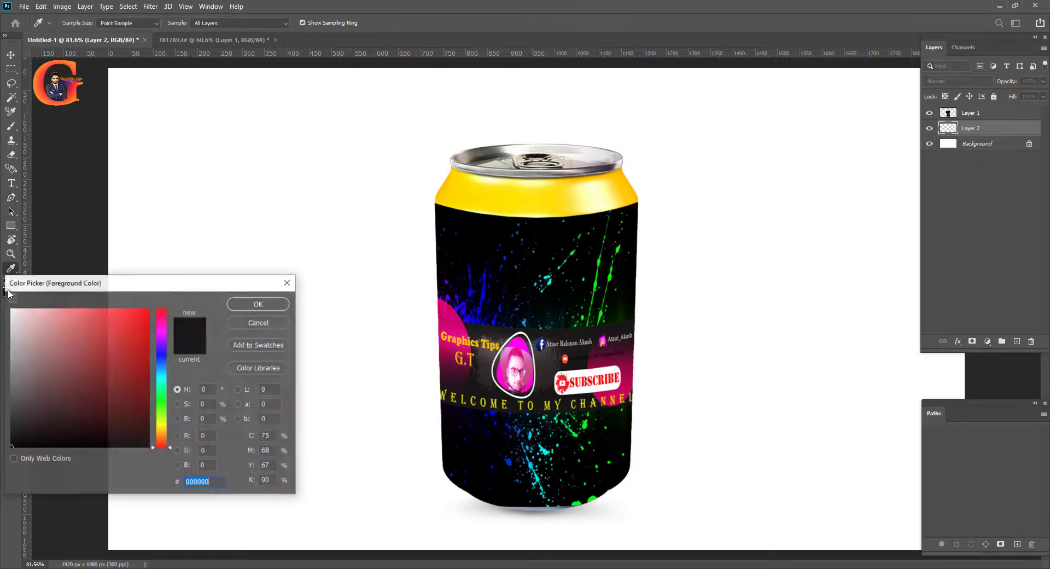
pyautogui.click(161, 435)
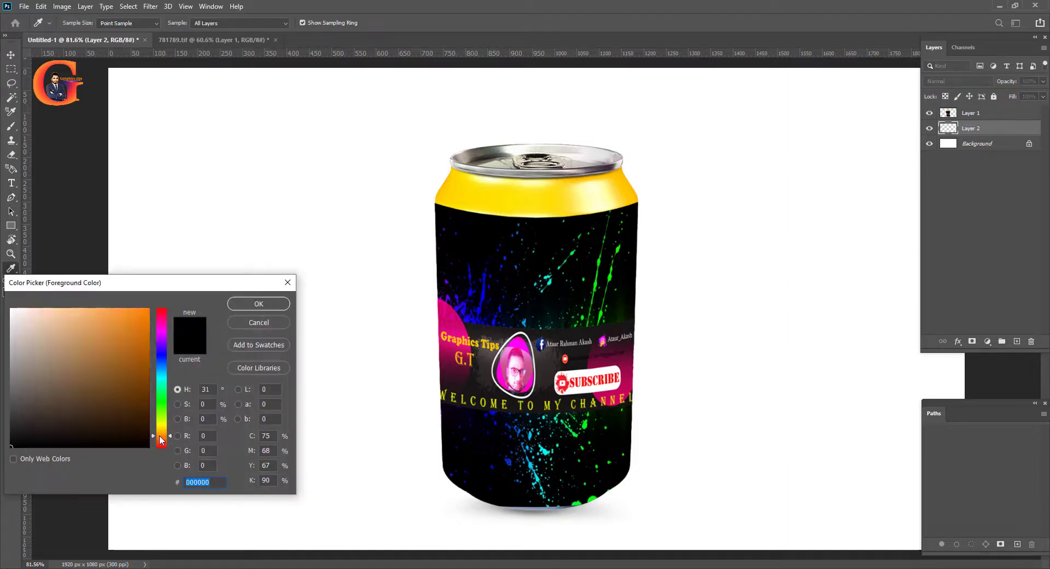
pyautogui.click(160, 437)
pyautogui.click(147, 342)
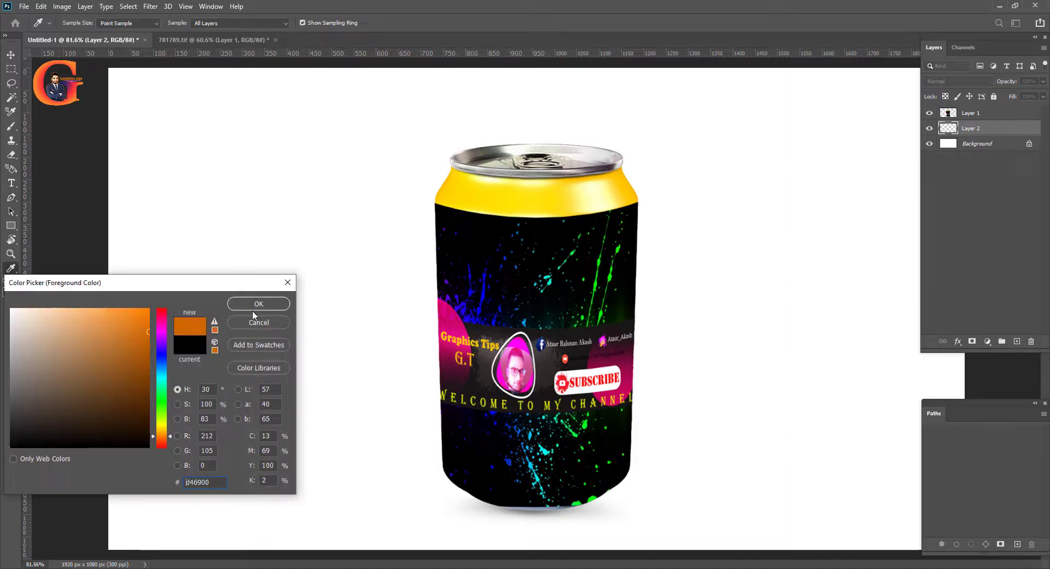
pyautogui.click(261, 304)
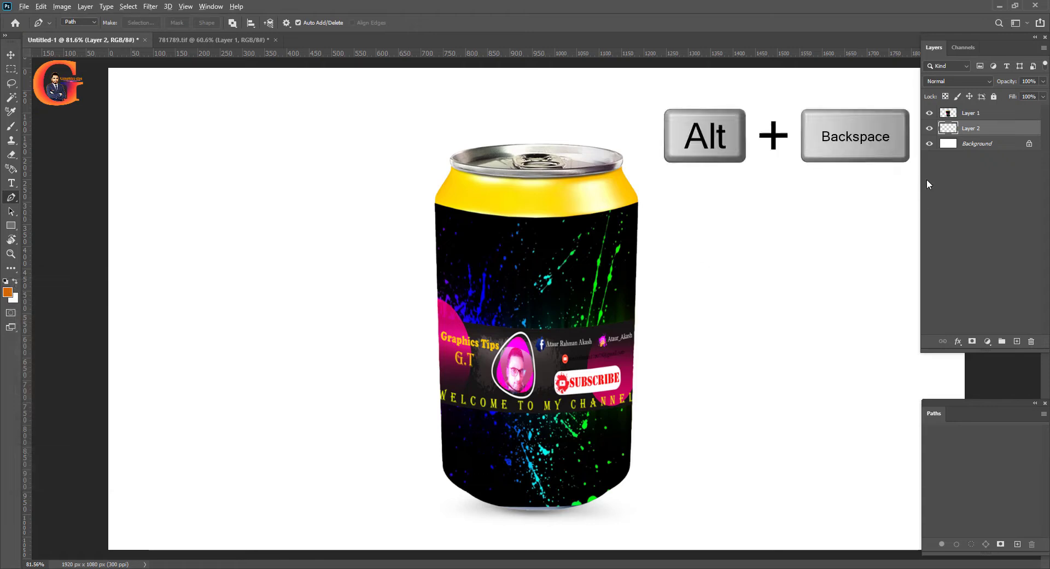
pyautogui.hotkey('alt', 'BackSpace')
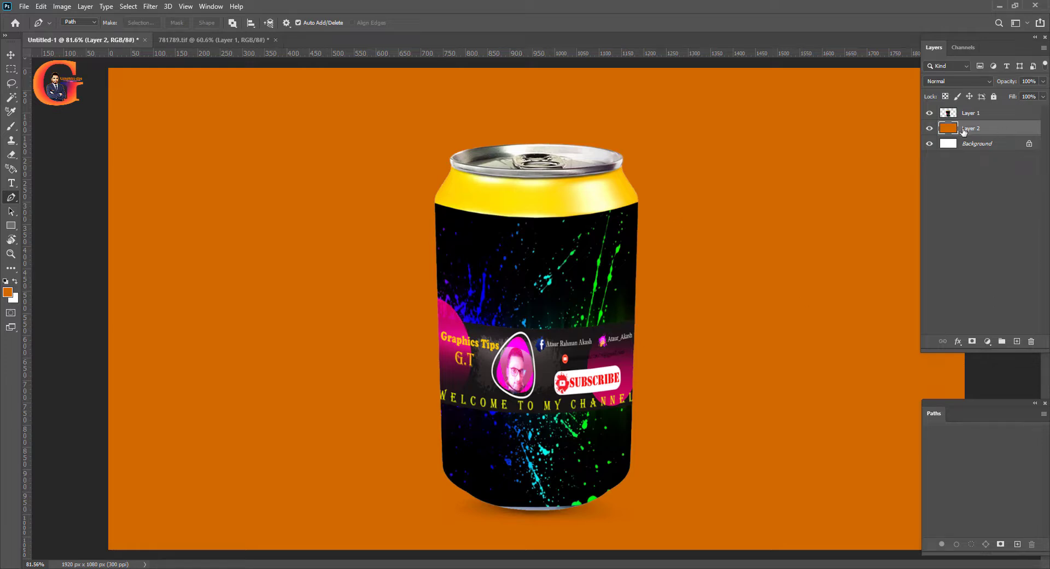
# Scale the can on Layer 1 down slightly around its bottom-centre reference point
pyautogui.click(981, 116)
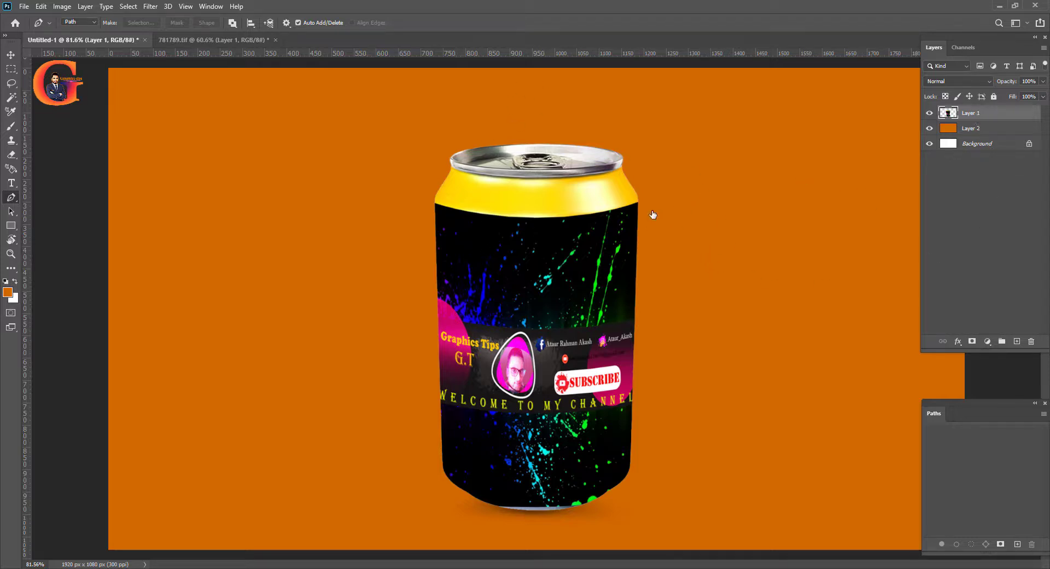
pyautogui.hotkey('ctrl', 't')
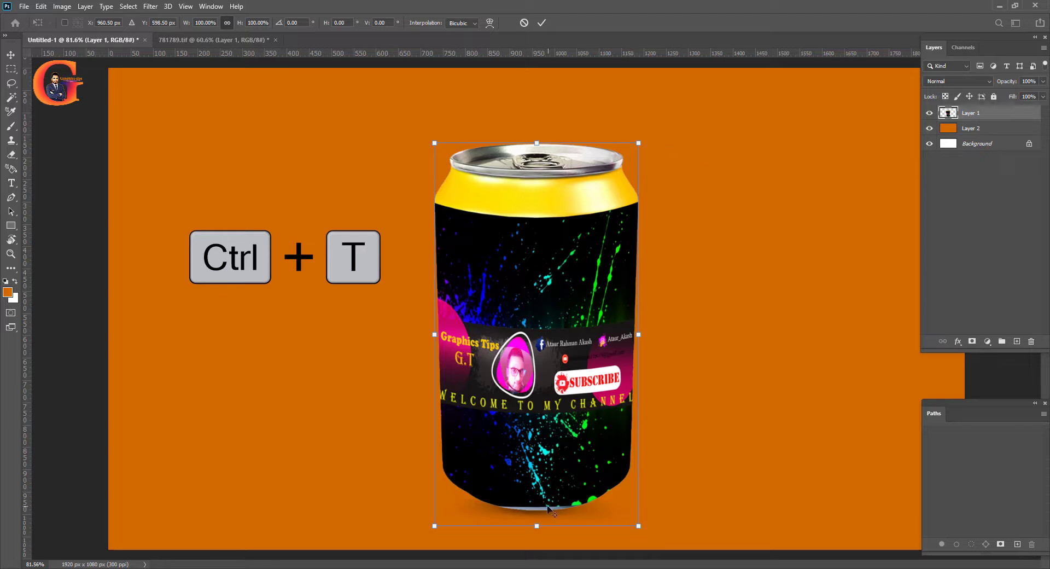
pyautogui.keyDown('alt'); pyautogui.click(537, 526); pyautogui.keyUp('alt')
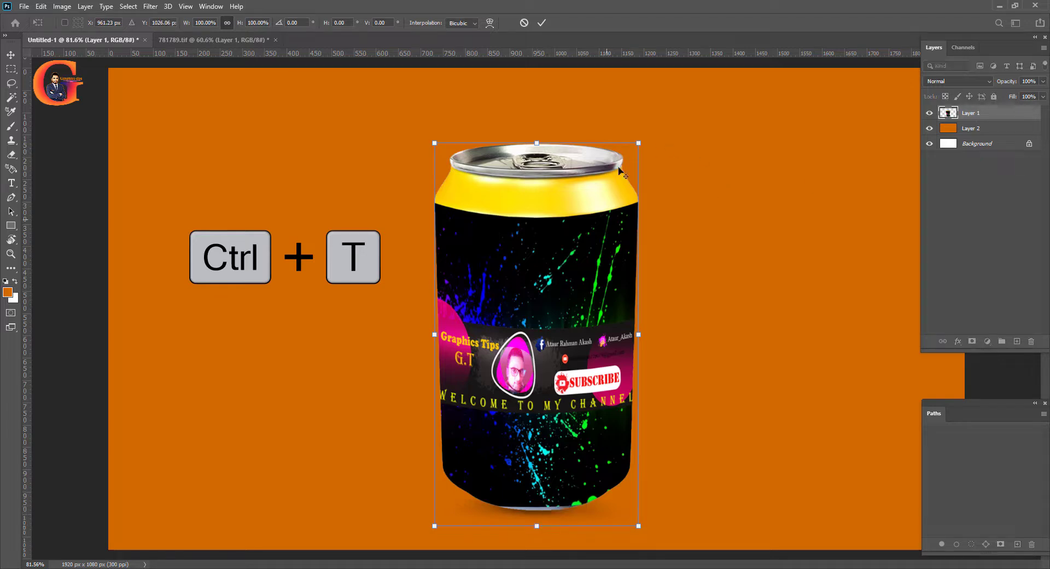
pyautogui.moveTo(639, 143); pyautogui.dragTo(632, 165)
pyautogui.press('Return')
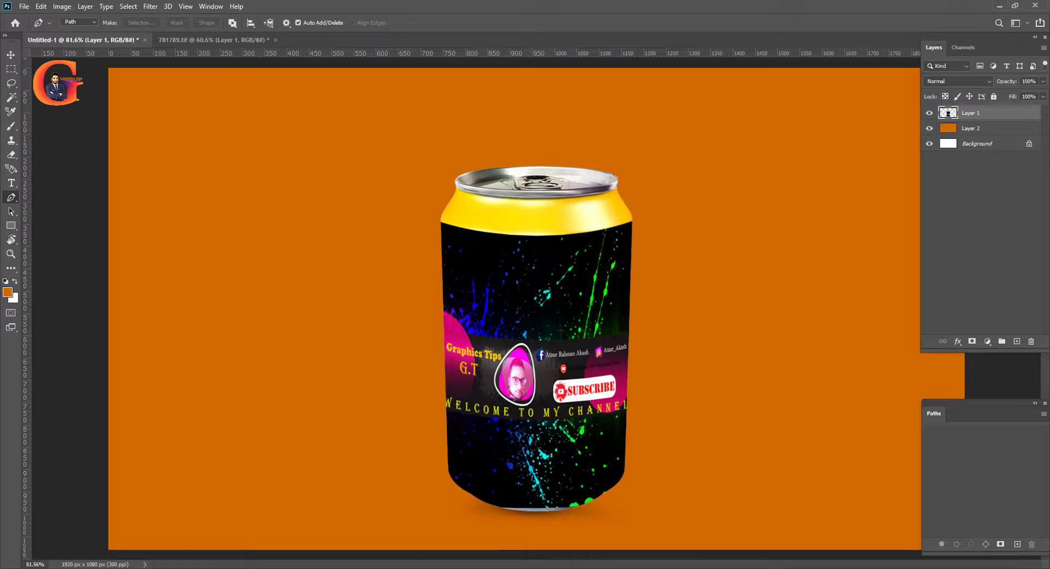
# Place the Fire - 21531 video from the Downloads folder into the document above the can layer
pyautogui.moveTo(364, 568)
pyautogui.click(319, 537)
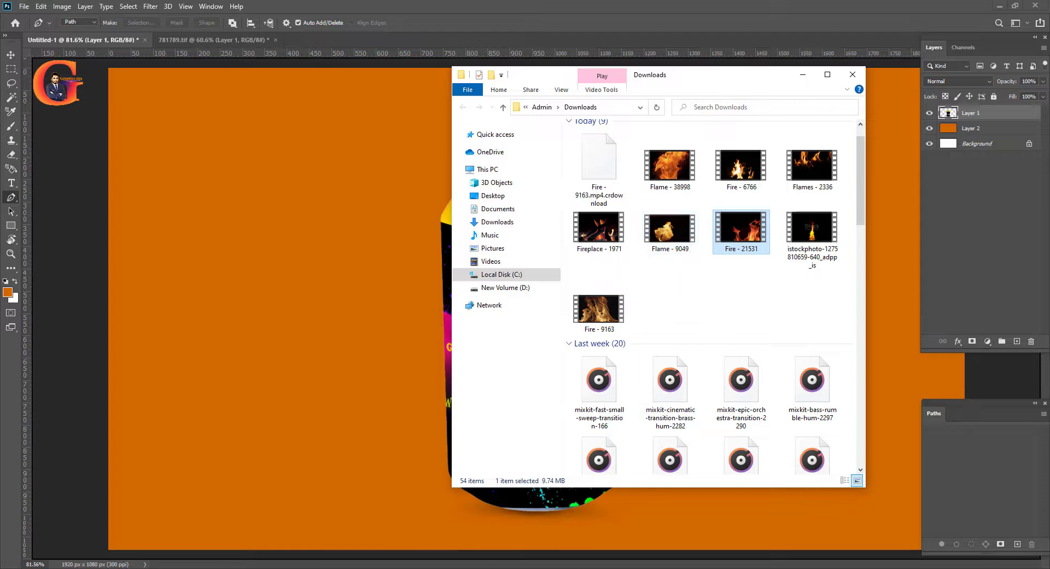
pyautogui.click(559, 563)
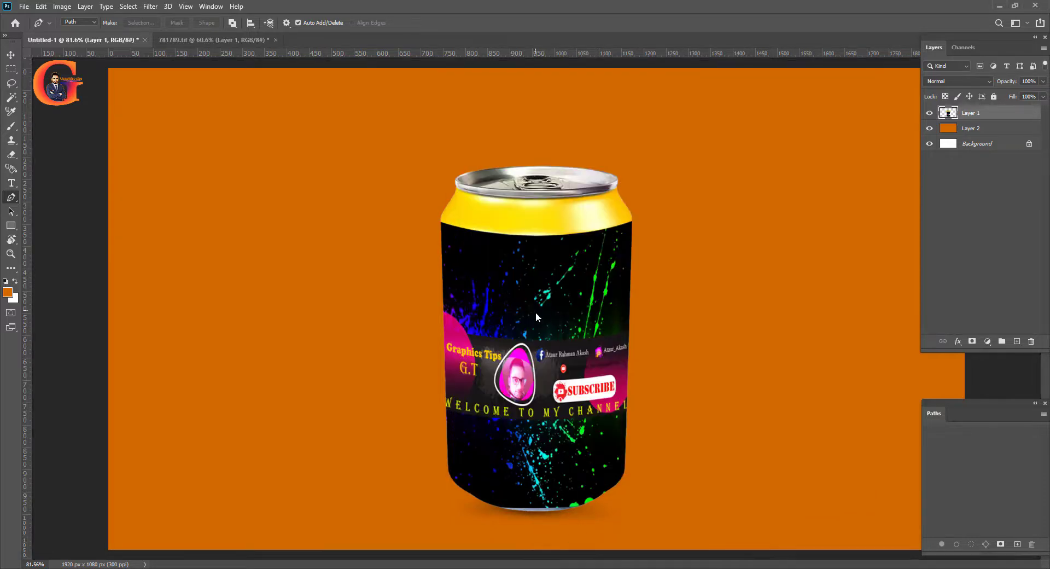
pyautogui.moveTo(536, 314); pyautogui.dragTo(536, 313)
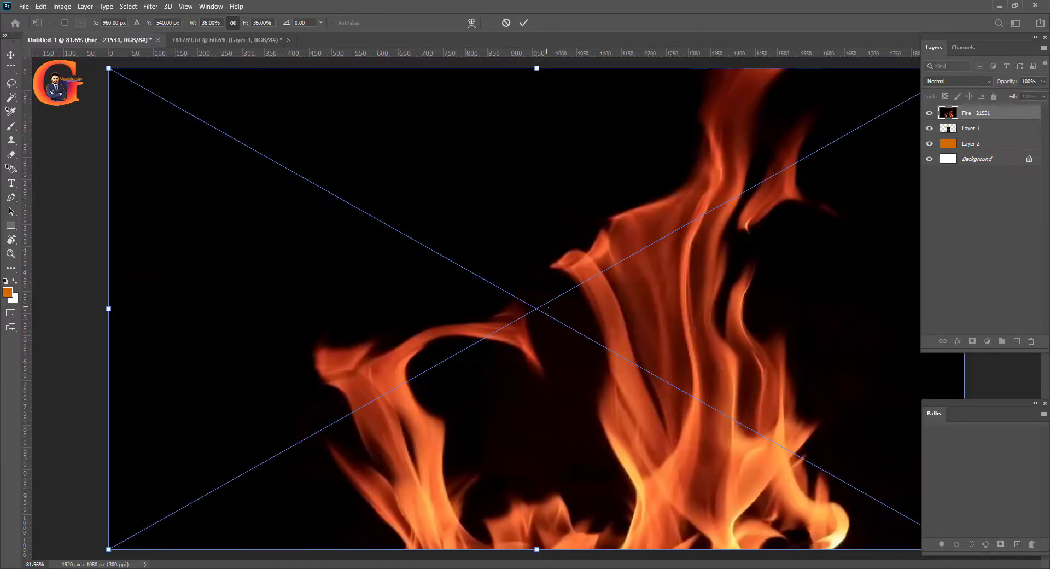
pyautogui.scroll(-3, 561, 299)
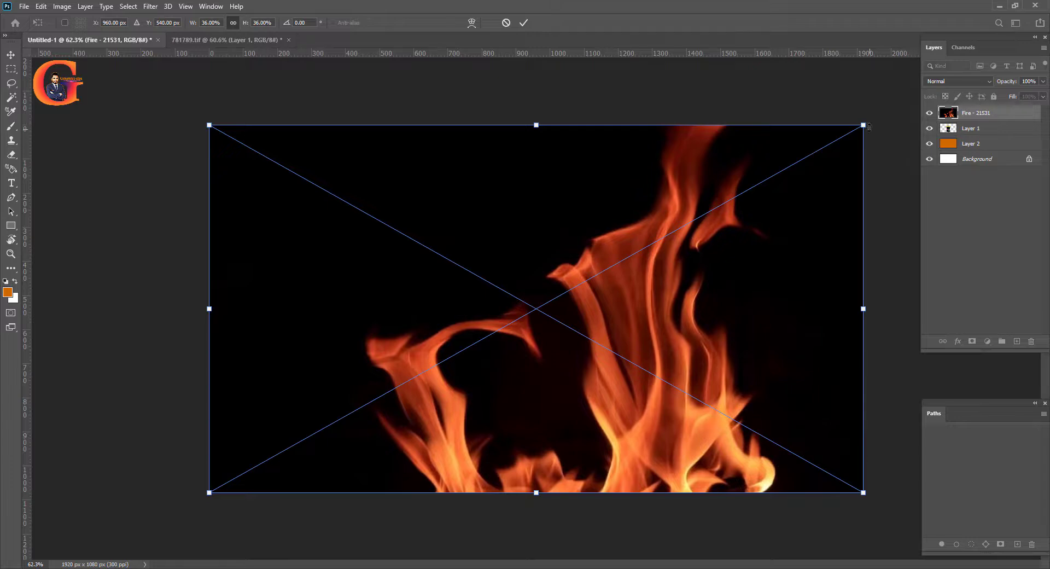
# Scale the placed fire clip down and move it over the lower part of the can
pyautogui.moveTo(869, 127); pyautogui.dragTo(632, 257)
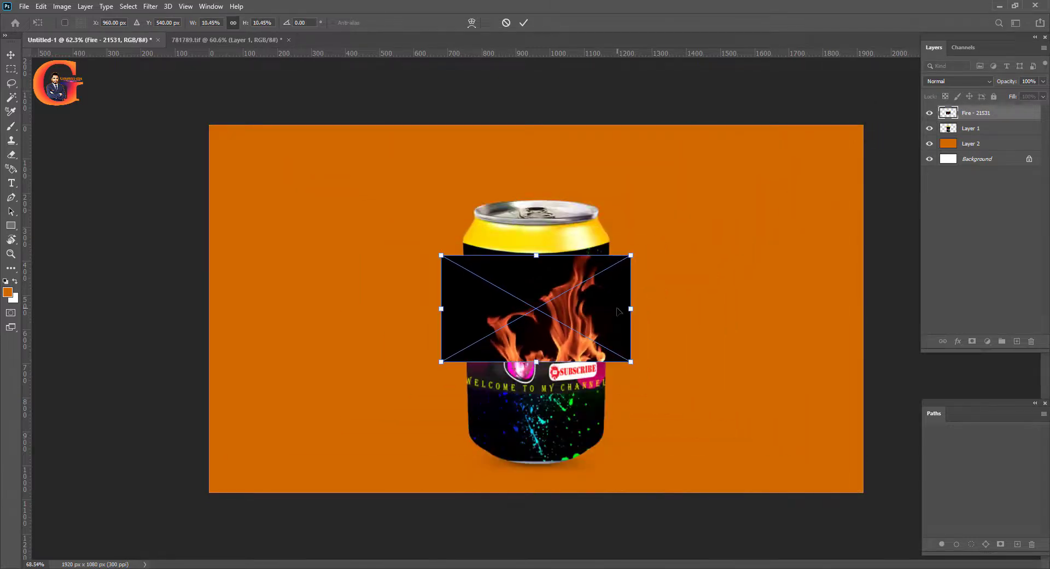
pyautogui.scroll(2, 617, 312)
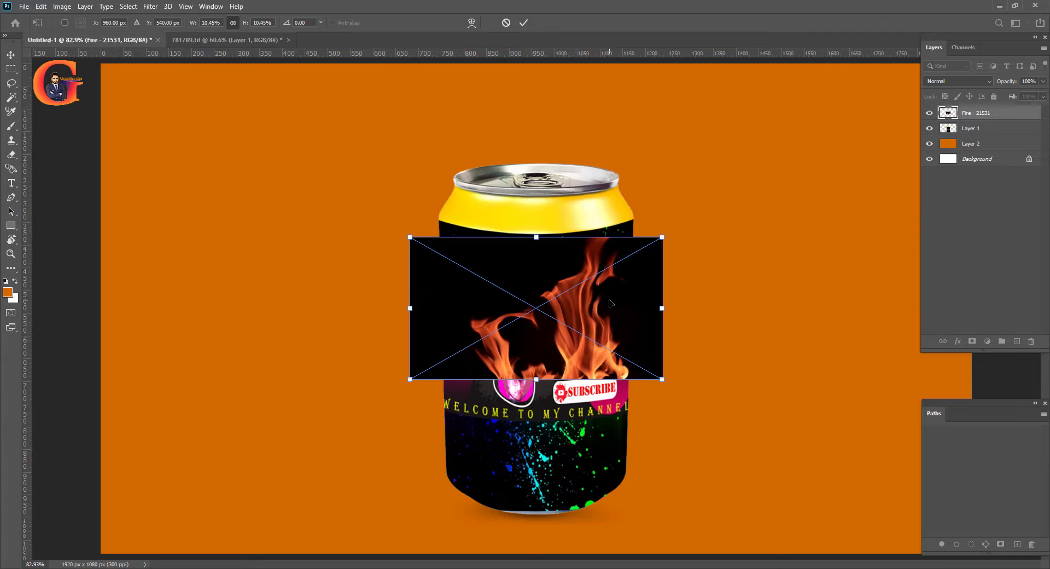
pyautogui.moveTo(616, 297); pyautogui.dragTo(610, 468)
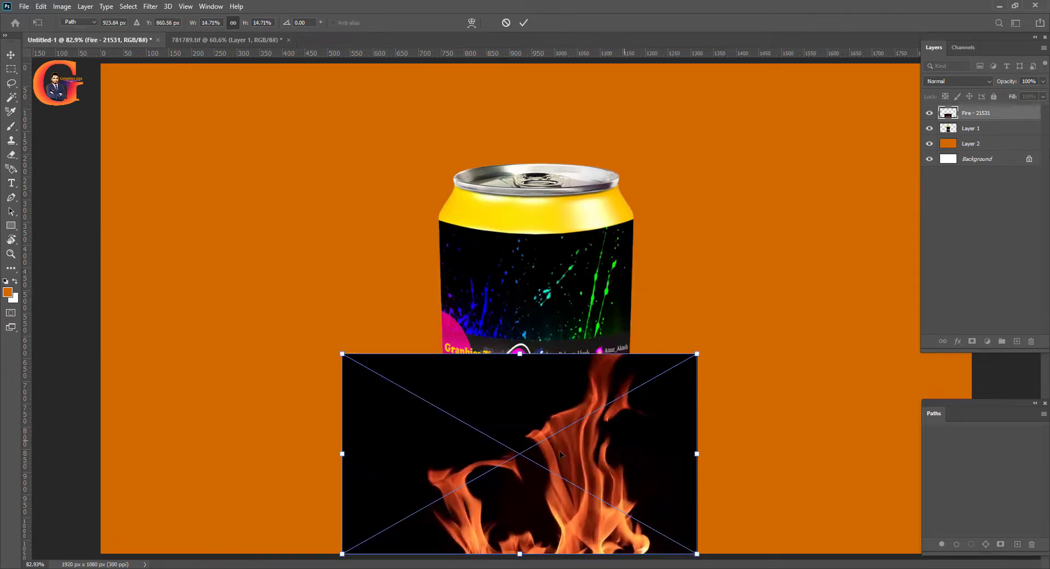
pyautogui.press('Return')
pyautogui.press('p')
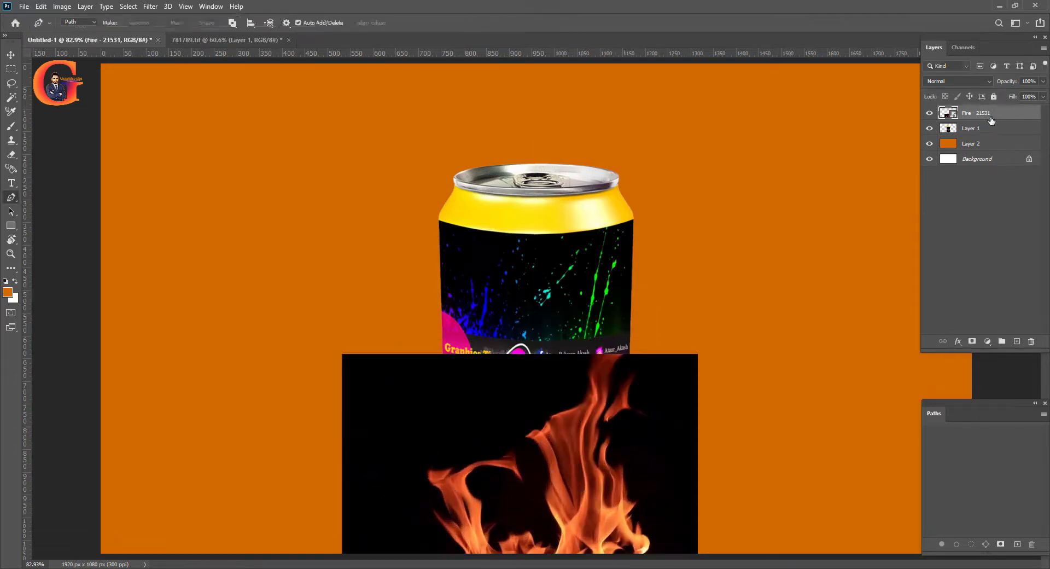
# Set the Fire - 21531 layer's blend mode to Screen and duplicate the layer
pyautogui.click(988, 81)
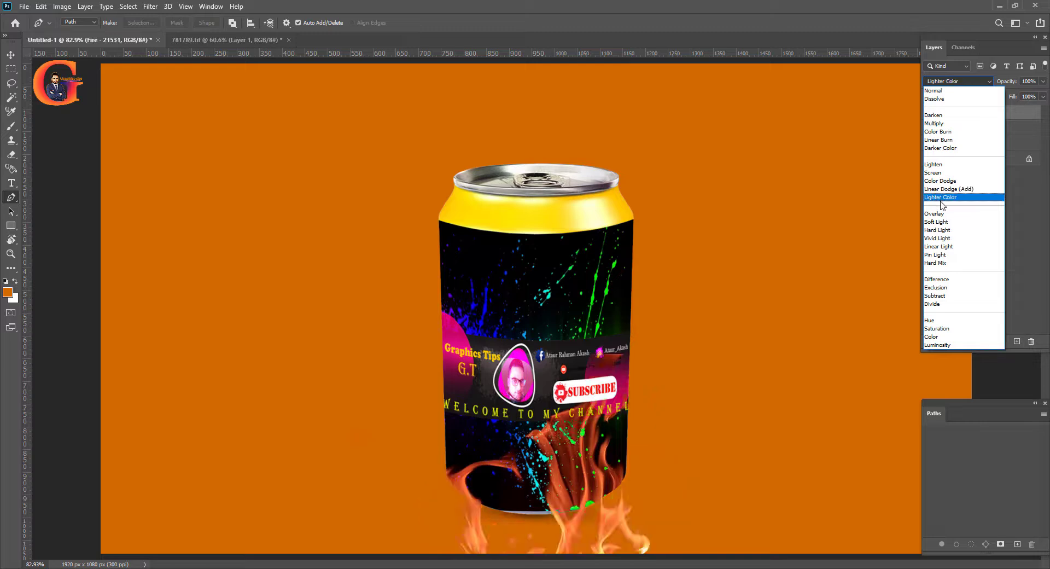
pyautogui.click(937, 174)
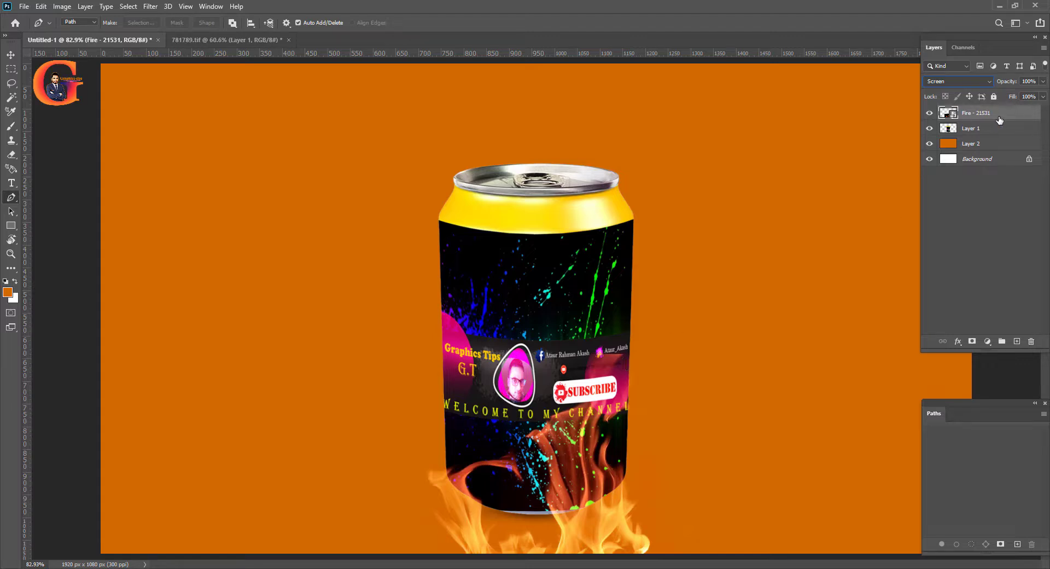
pyautogui.hotkey('ctrl', 'j')
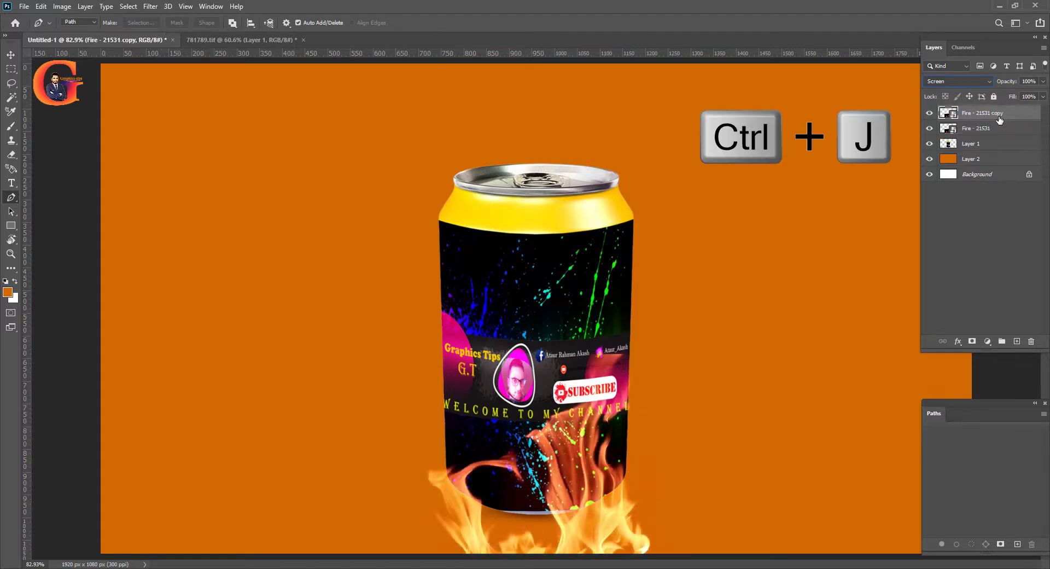
# Scale the fire copy down to about 10.5% and place its flames at the can's top opening
pyautogui.hotkey('ctrl', 't')
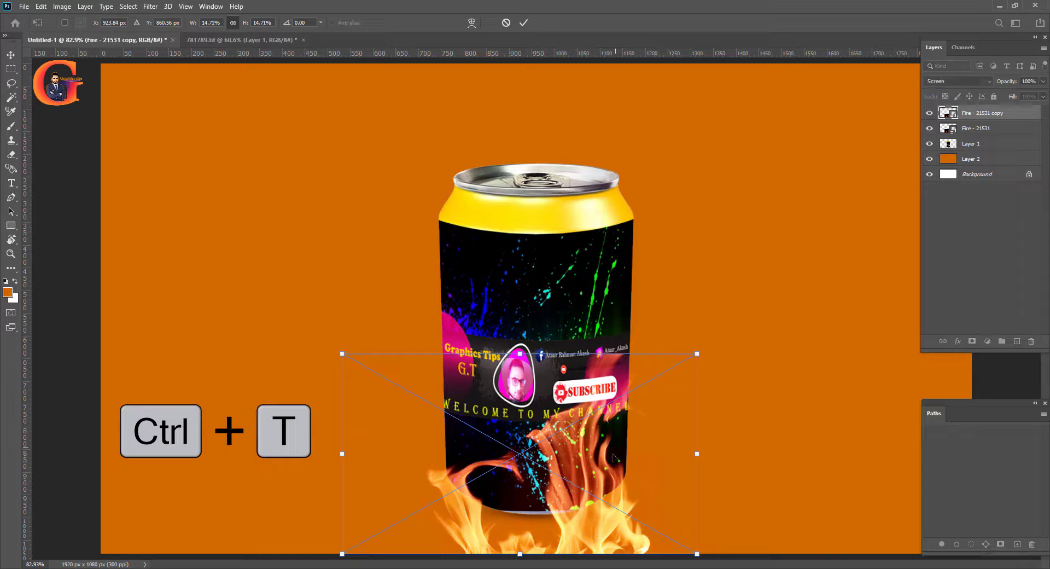
pyautogui.moveTo(606, 424); pyautogui.dragTo(576, 88)
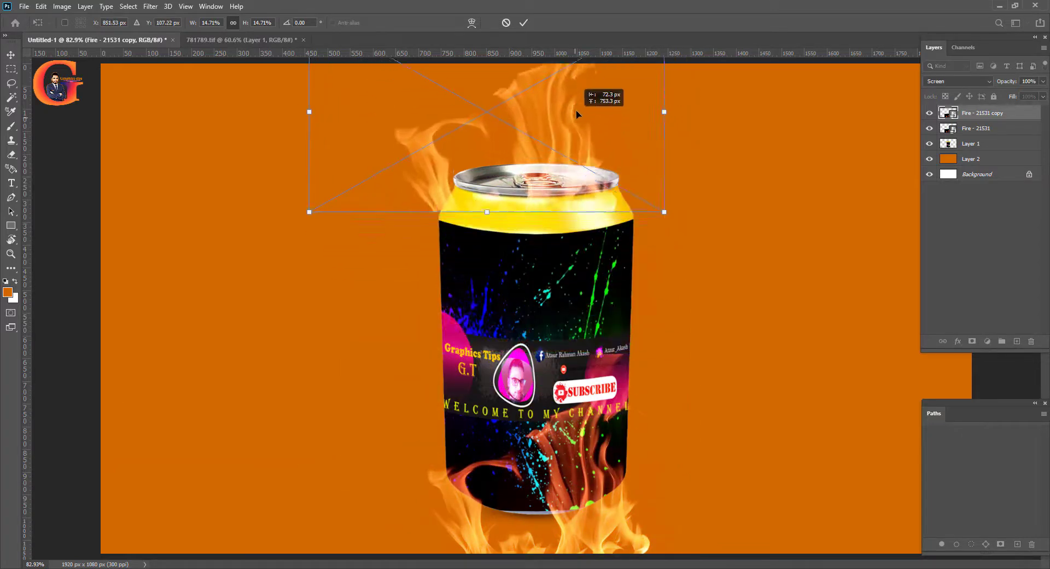
pyautogui.scroll(-1, 565, 222)
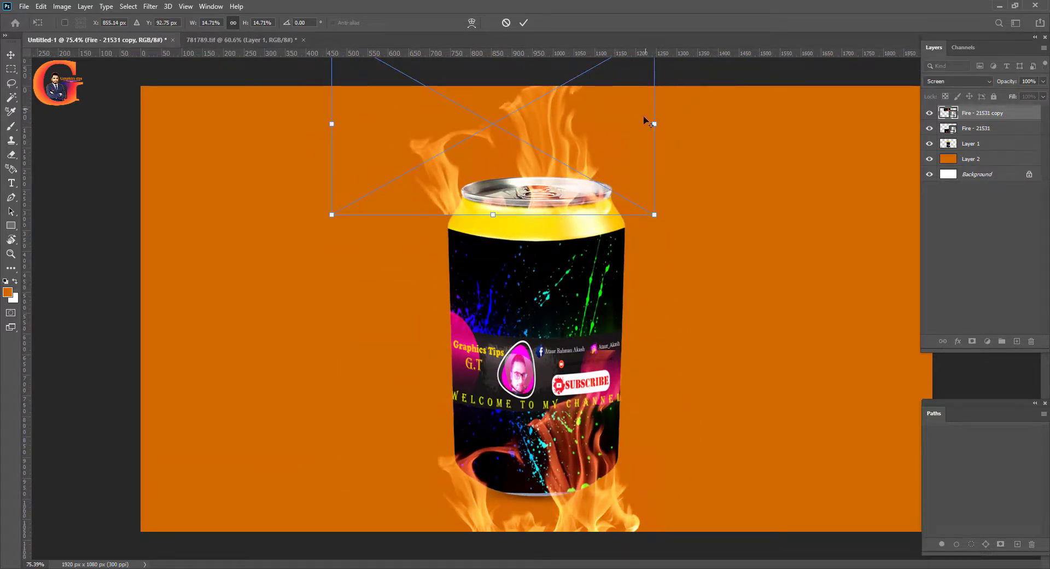
pyautogui.moveTo(332, 215); pyautogui.dragTo(378, 190)
pyautogui.moveTo(534, 125); pyautogui.dragTo(554, 132)
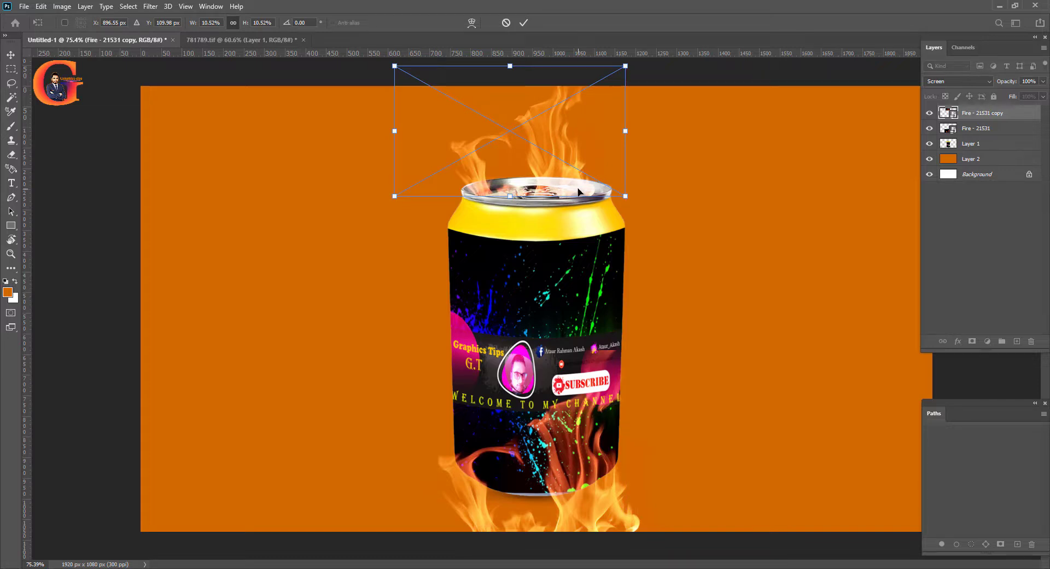
pyautogui.press('Return')
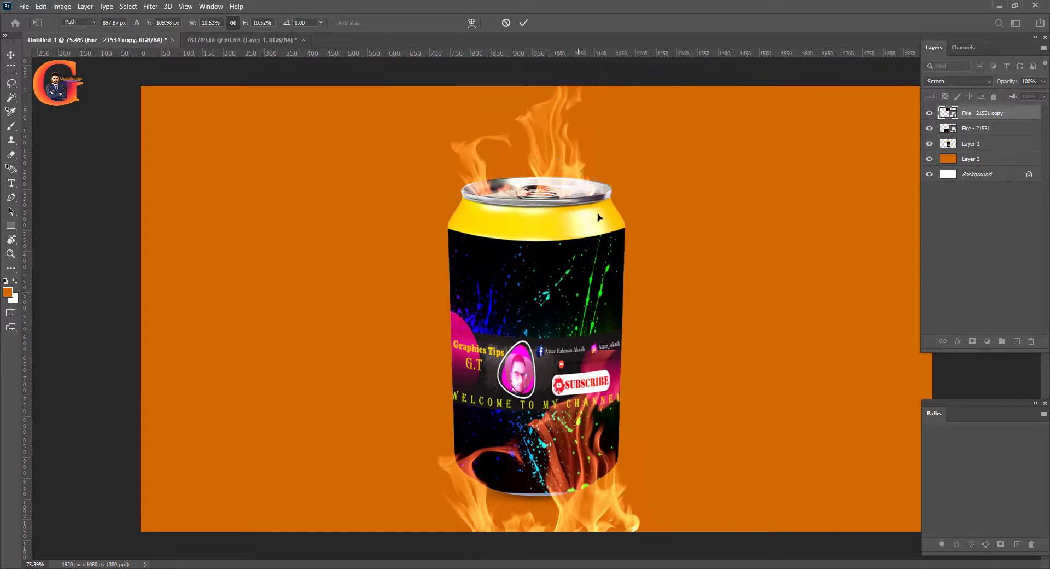
pyautogui.press('p')
pyautogui.scroll(-2, 586, 268)
pyautogui.scroll(2, 586, 268)
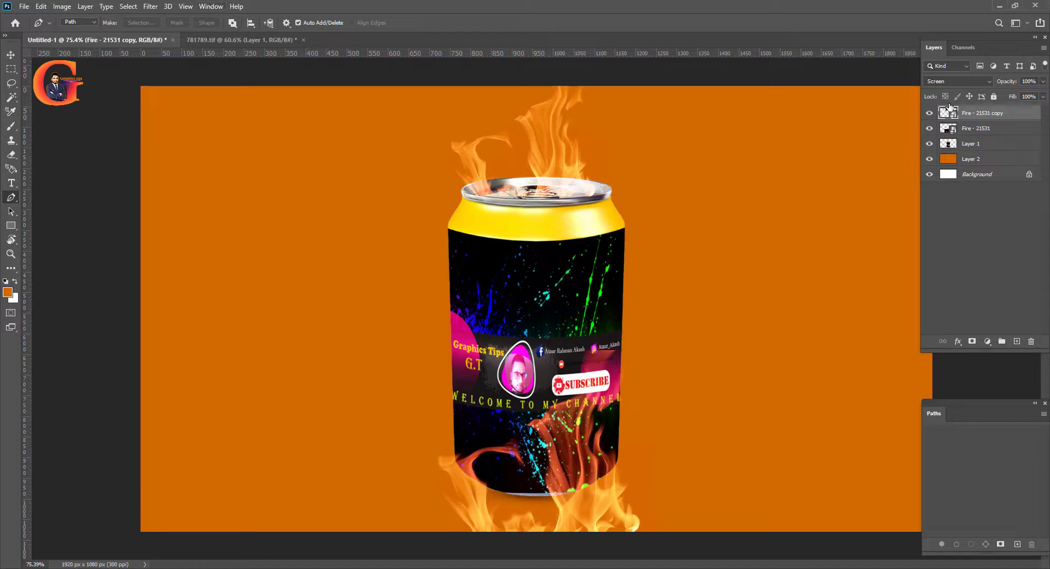
# Create a video timeline for the document and enlarge the timeline area so all the layer tracks fit
pyautogui.click(212, 6)
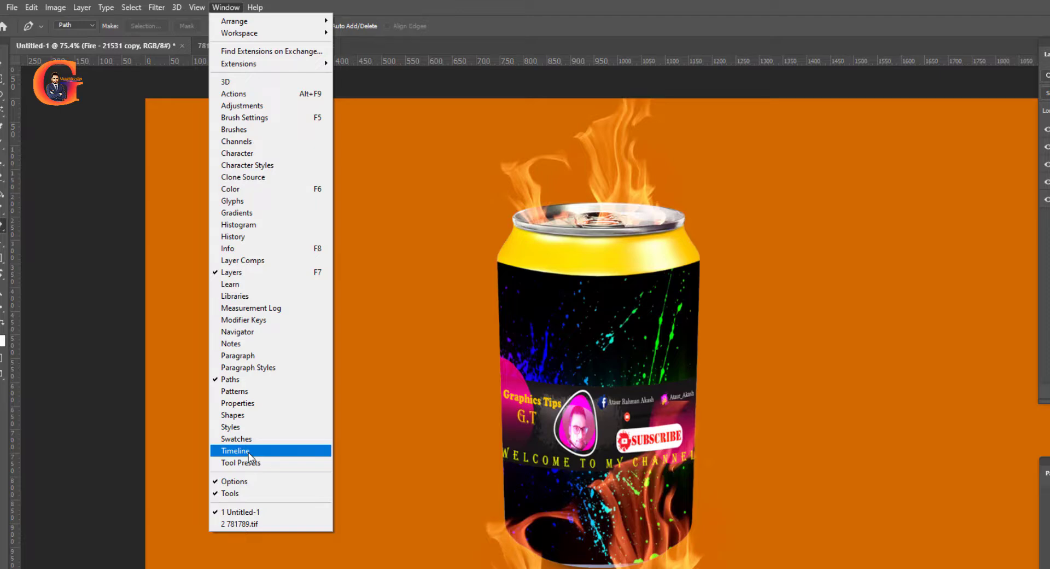
pyautogui.click(248, 451)
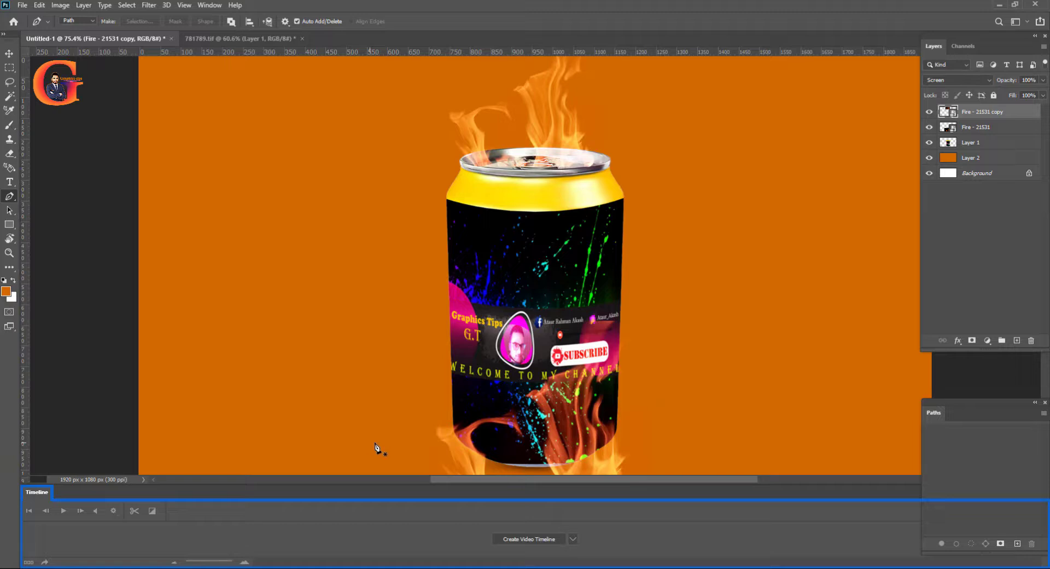
pyautogui.click(525, 540)
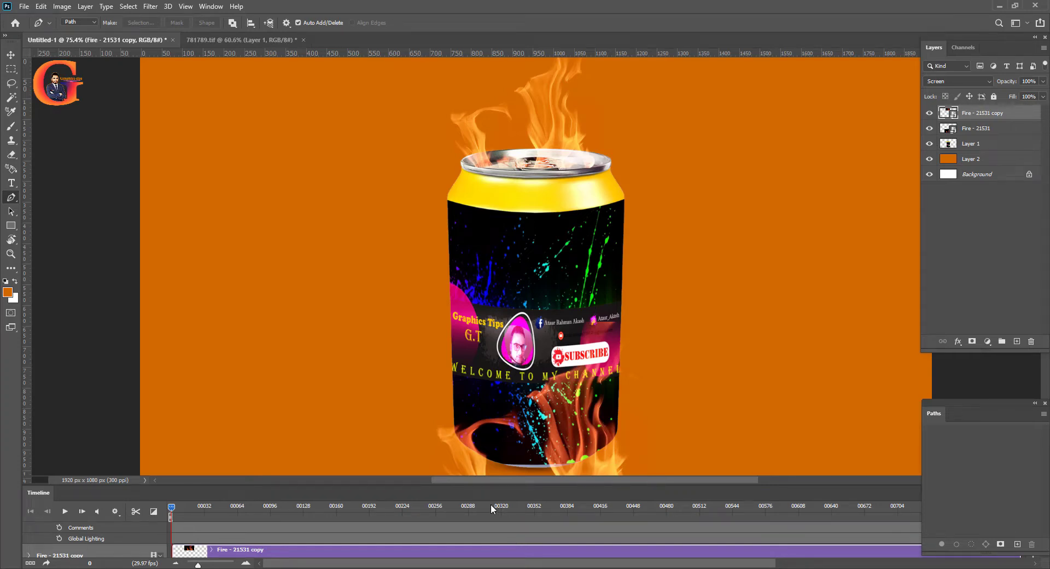
pyautogui.scroll(-4, 491, 507)
pyautogui.scroll(2, 489, 511)
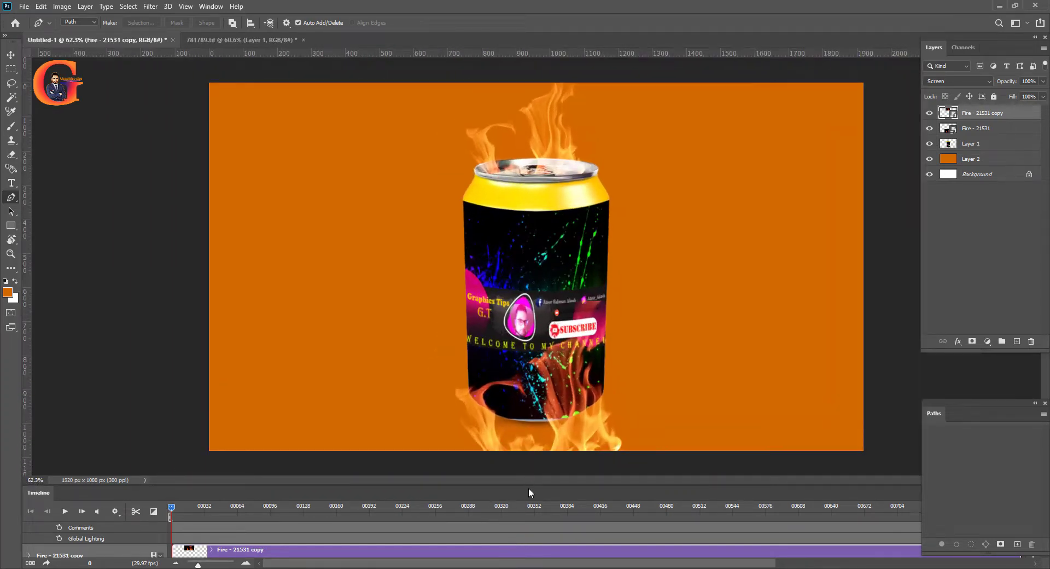
pyautogui.moveTo(528, 487); pyautogui.dragTo(528, 402)
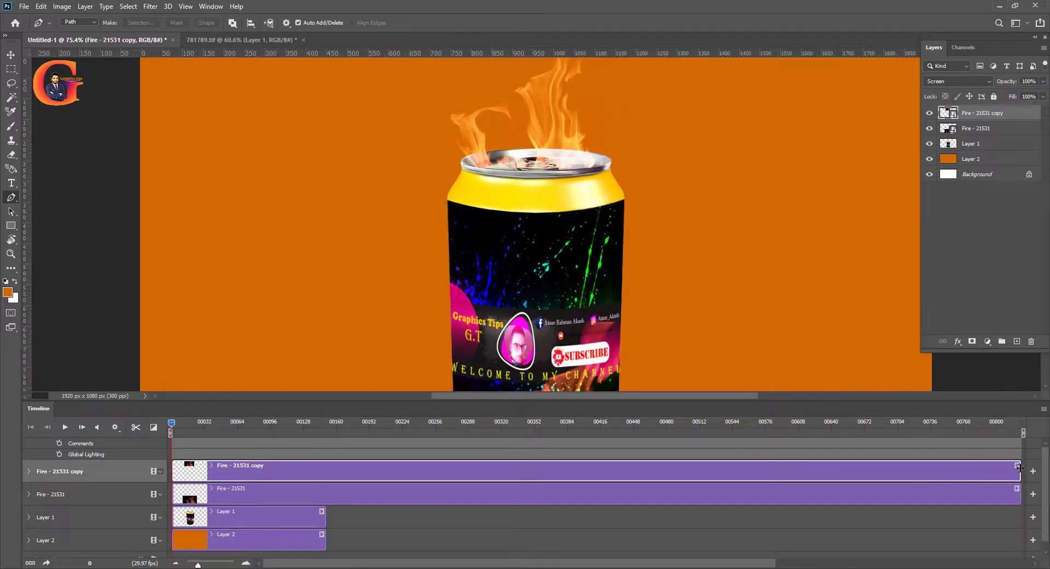
# Trim the ends of both fire clips to match the length of the Layer 1 can clip
pyautogui.moveTo(743, 504); pyautogui.dragTo(327, 498)
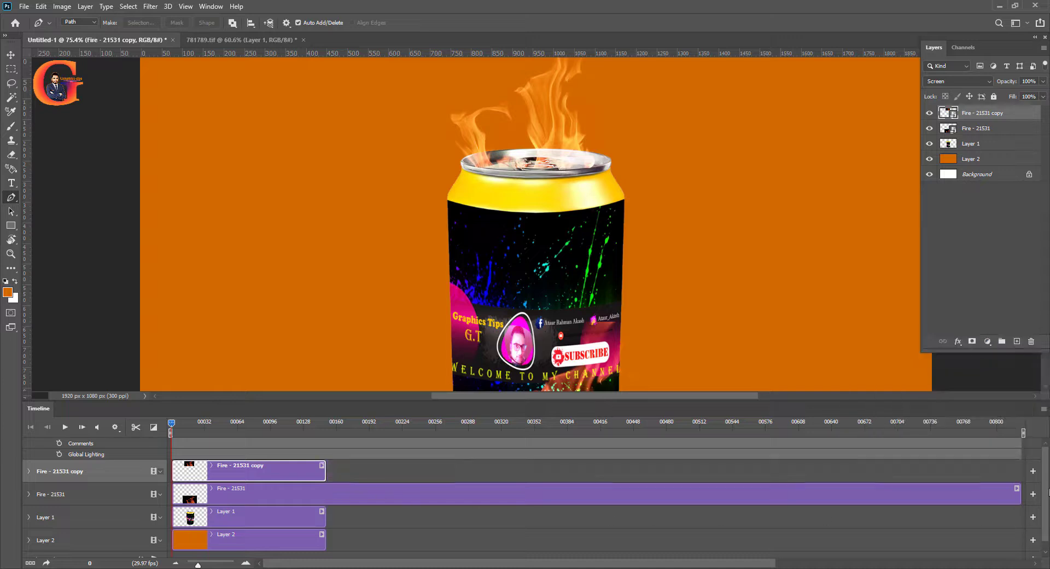
pyautogui.moveTo(1018, 491); pyautogui.dragTo(326, 513)
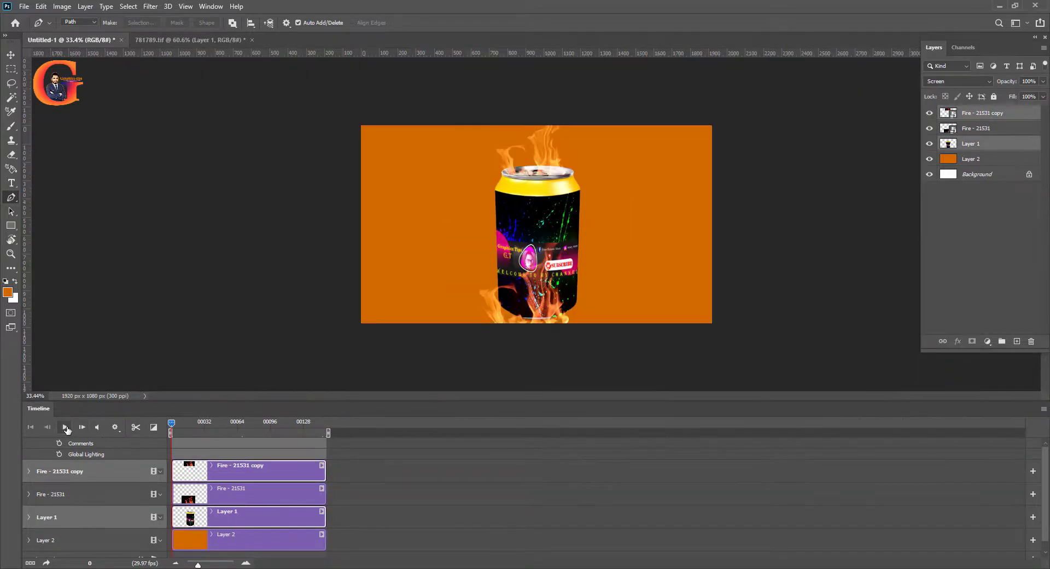
# Play the trimmed timeline to preview the fire, and return the playhead to the first frame
pyautogui.click(65, 429)
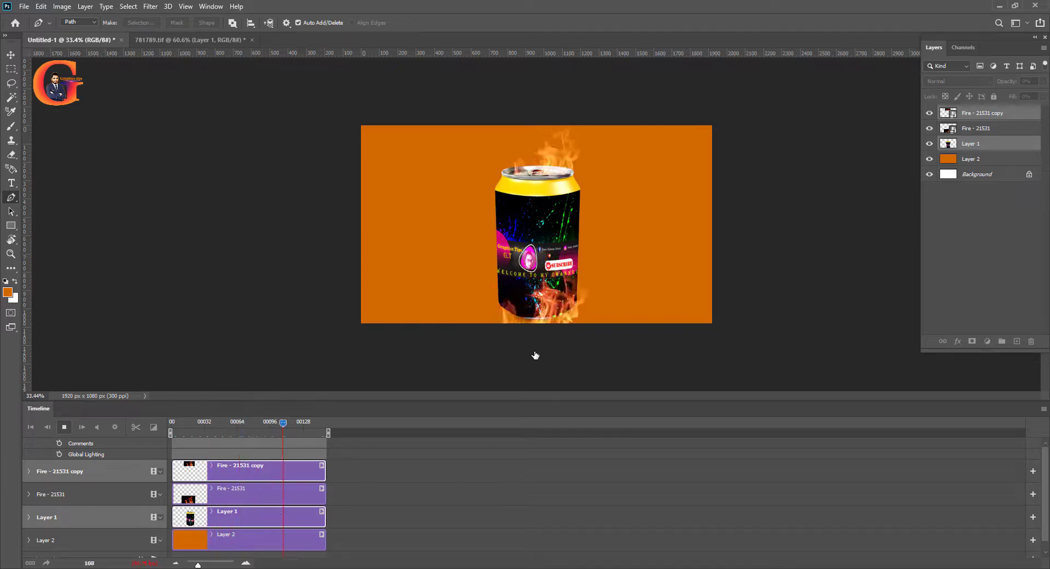
pyautogui.press('space')
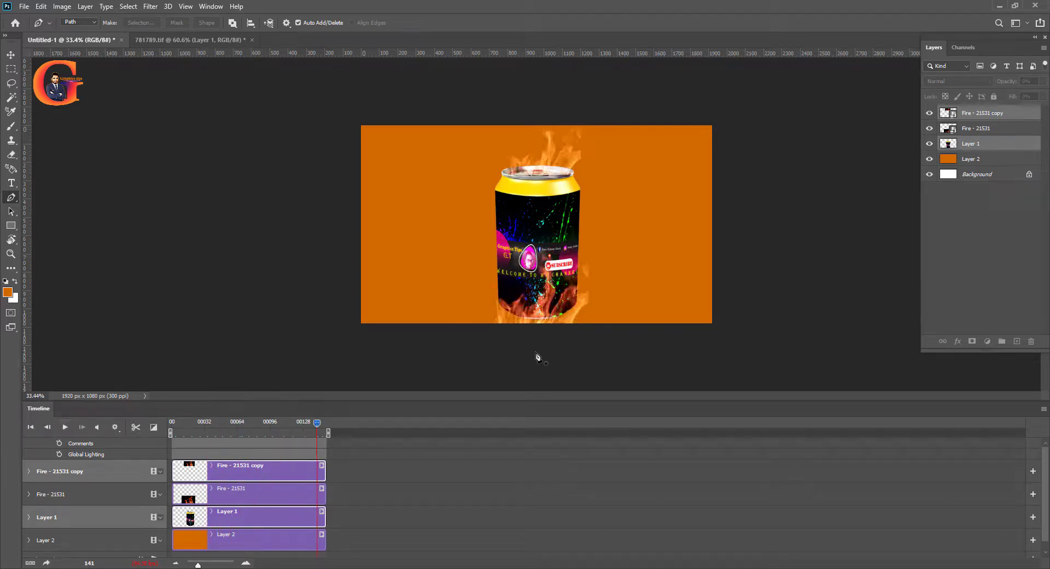
pyautogui.click(977, 160)
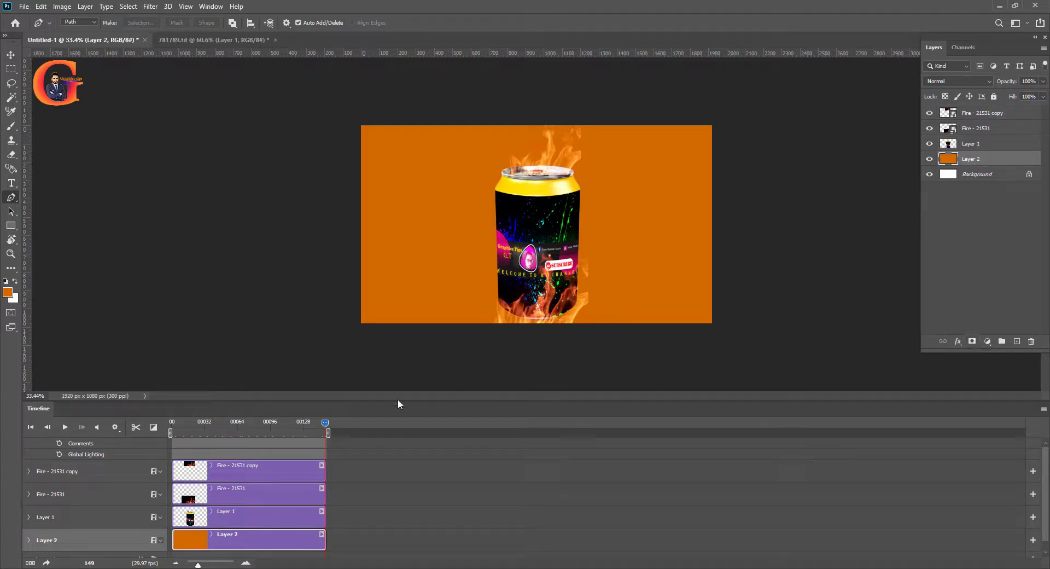
pyautogui.moveTo(327, 427); pyautogui.dragTo(126, 457)
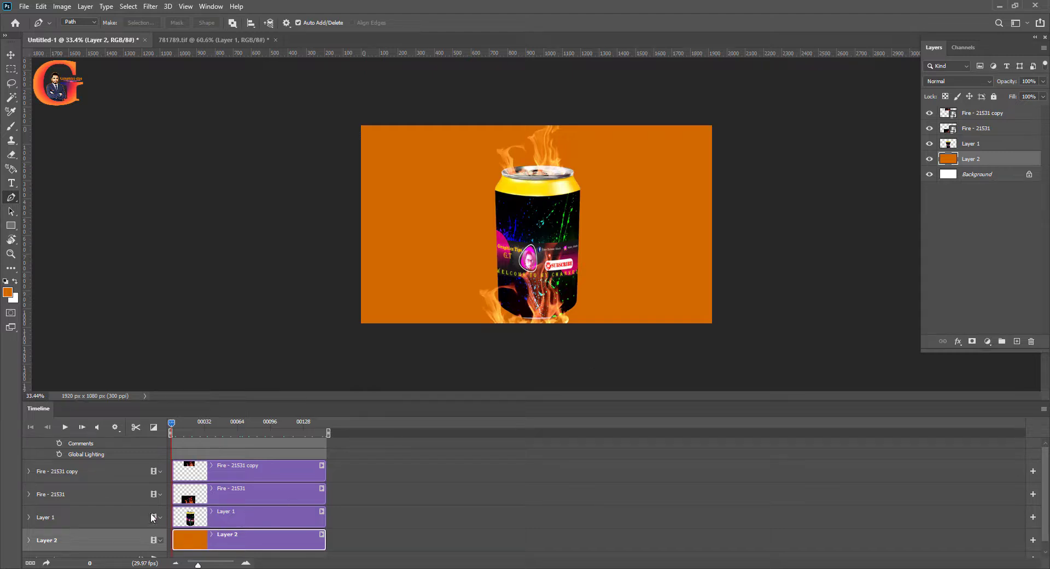
# Add a Solid Color fill layer in d46900 above the Background and delete the orange Layer 2
pyautogui.click(971, 175)
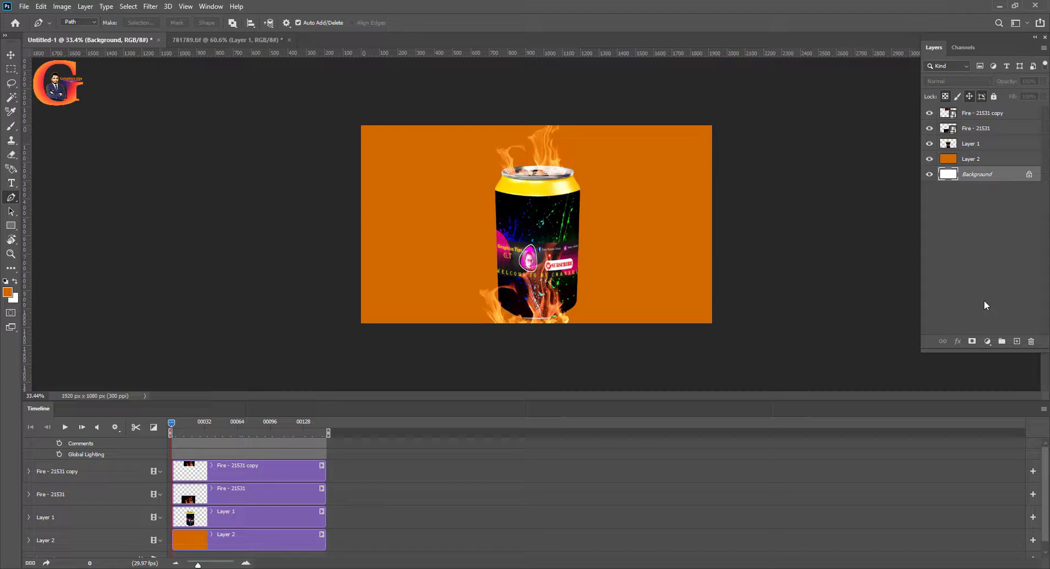
pyautogui.click(988, 342)
pyautogui.click(982, 353)
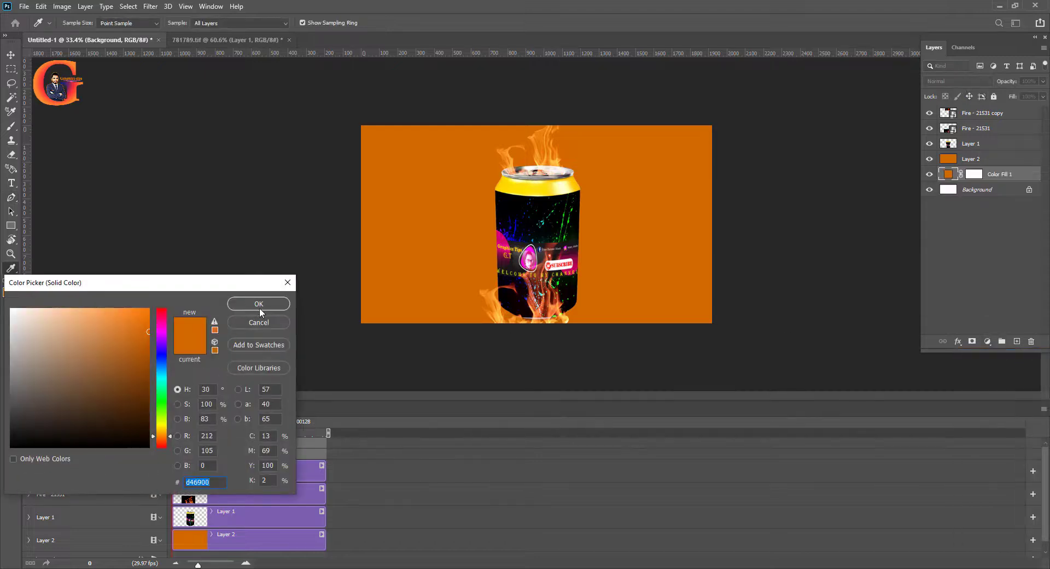
pyautogui.click(259, 304)
pyautogui.press('p')
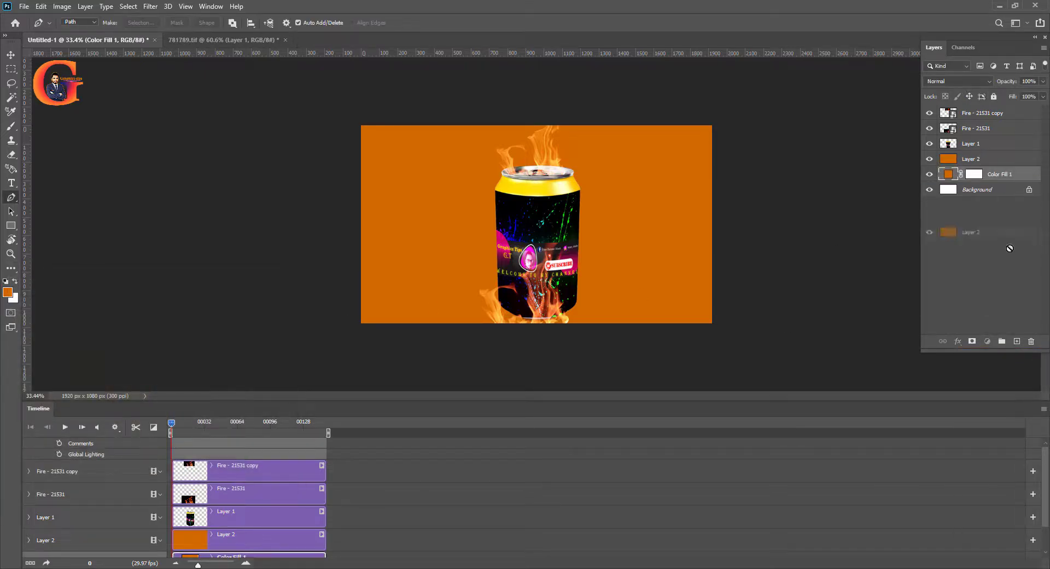
pyautogui.moveTo(1010, 249)
pyautogui.mouseDown()
pyautogui.moveTo(1010, 355)
pyautogui.moveTo(1031, 341)
pyautogui.mouseUp()
# Erase lightly over the upper background on the Color Fill 1 mask with a 1513 px soft eraser at 14% opacity
pyautogui.click(973, 158)
pyautogui.press('e')
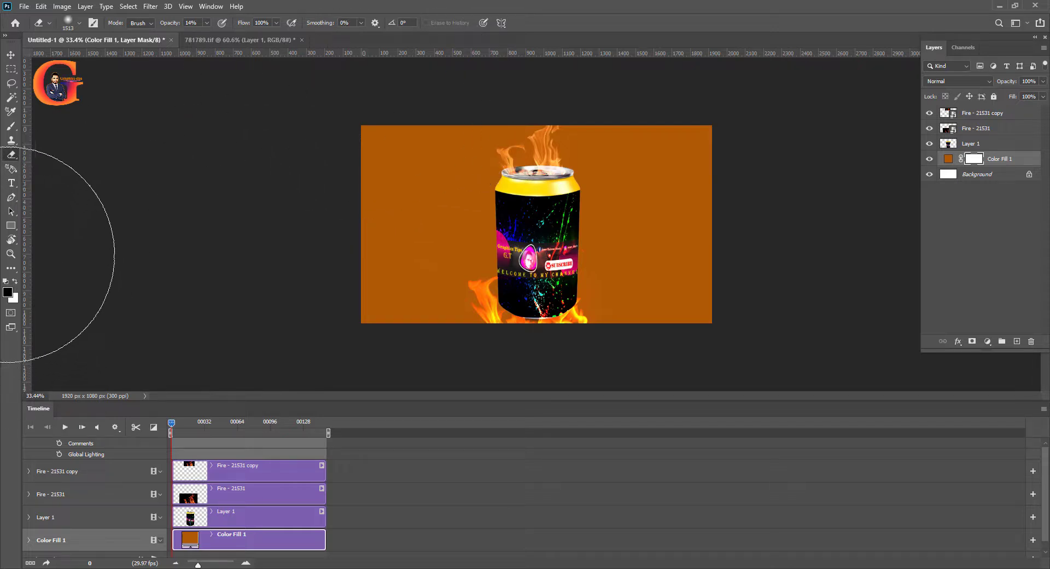
pyautogui.click(15, 282)
pyautogui.moveTo(727, 88)
pyautogui.mouseDown()
pyautogui.moveTo(137, 129)
pyautogui.moveTo(809, 129)
pyautogui.moveTo(306, 129)
pyautogui.mouseUp()
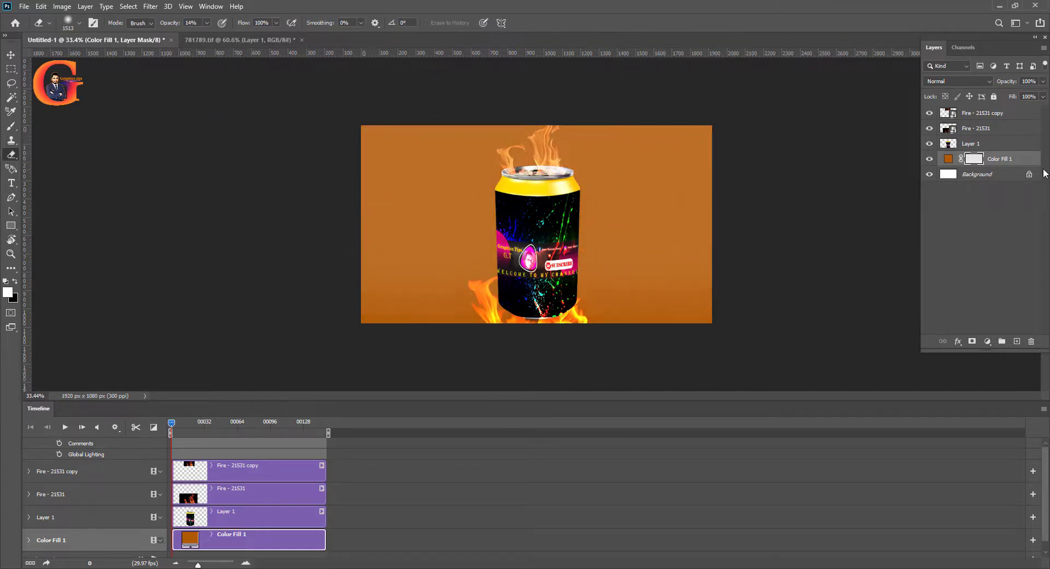
# Add a new layer directly above the Background and fill it with black
pyautogui.click(994, 177)
pyautogui.click(1016, 340)
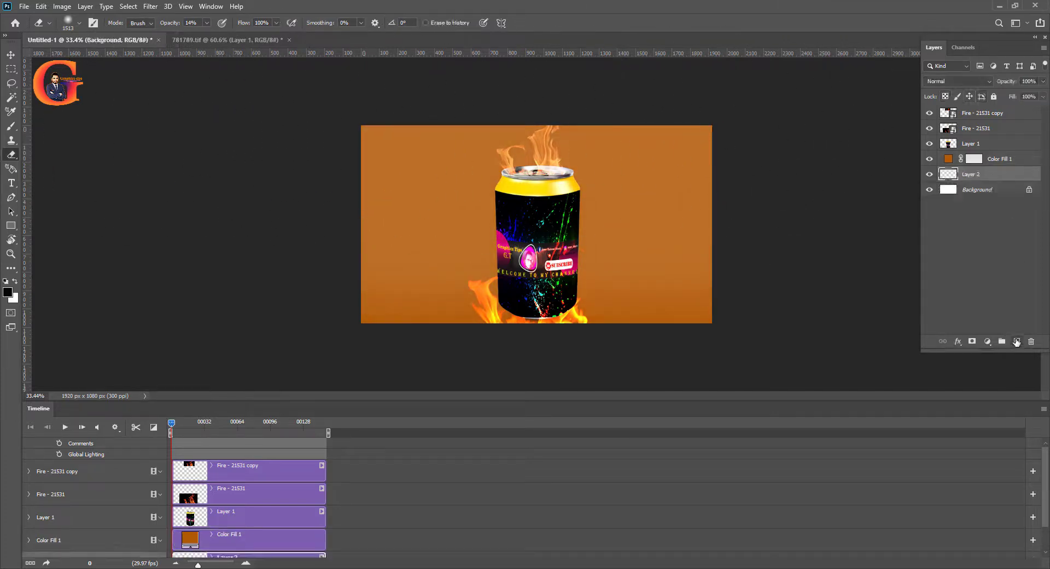
pyautogui.hotkey('alt', 'BackSpace')
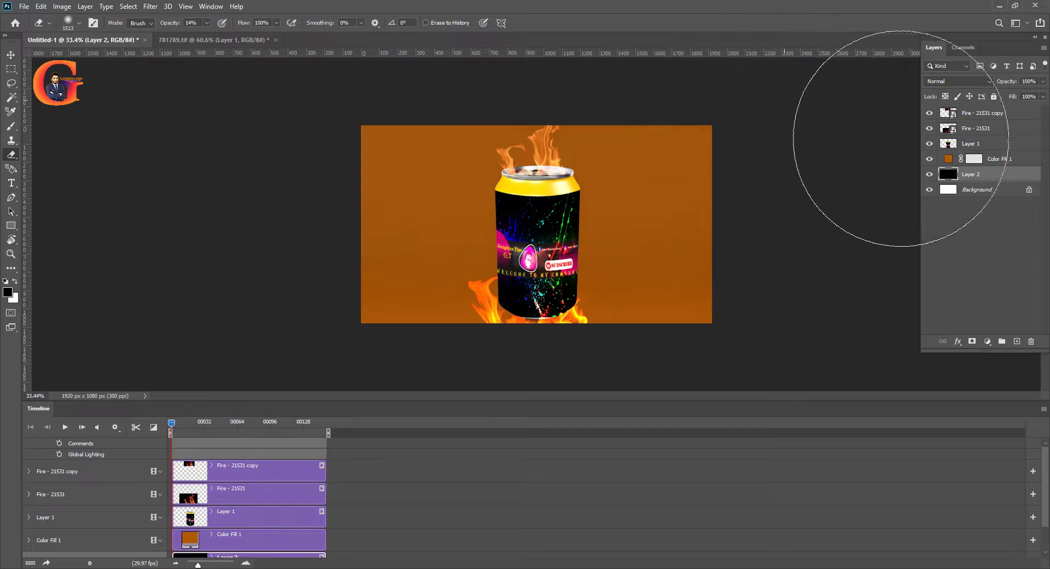
# Undo the stray erase on the black layer and darken the upper background by erasing on the Color Fill 1 mask
pyautogui.click(976, 160)
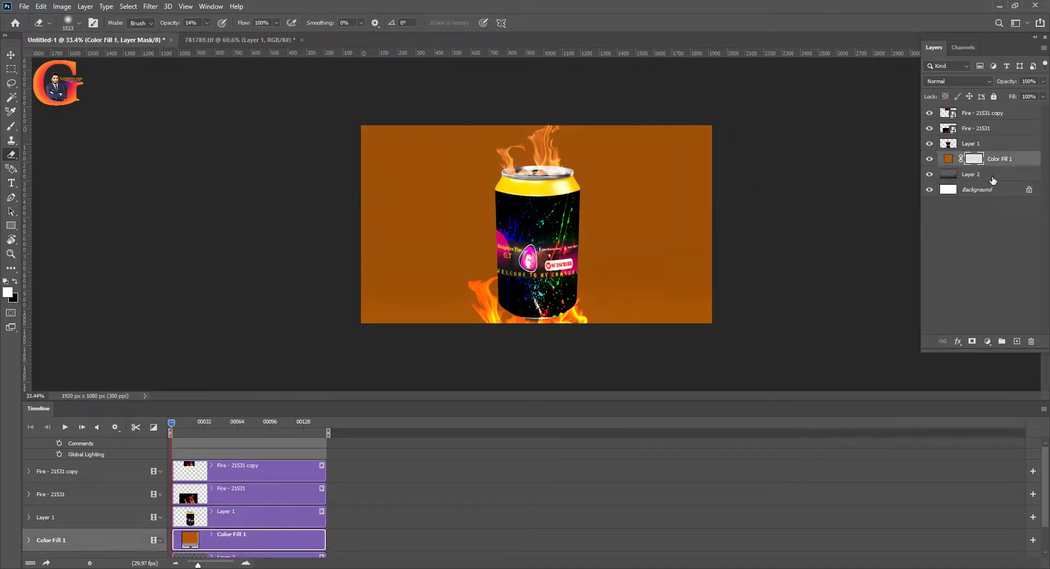
pyautogui.hotkey('ctrl', 'z')
pyautogui.click(982, 162)
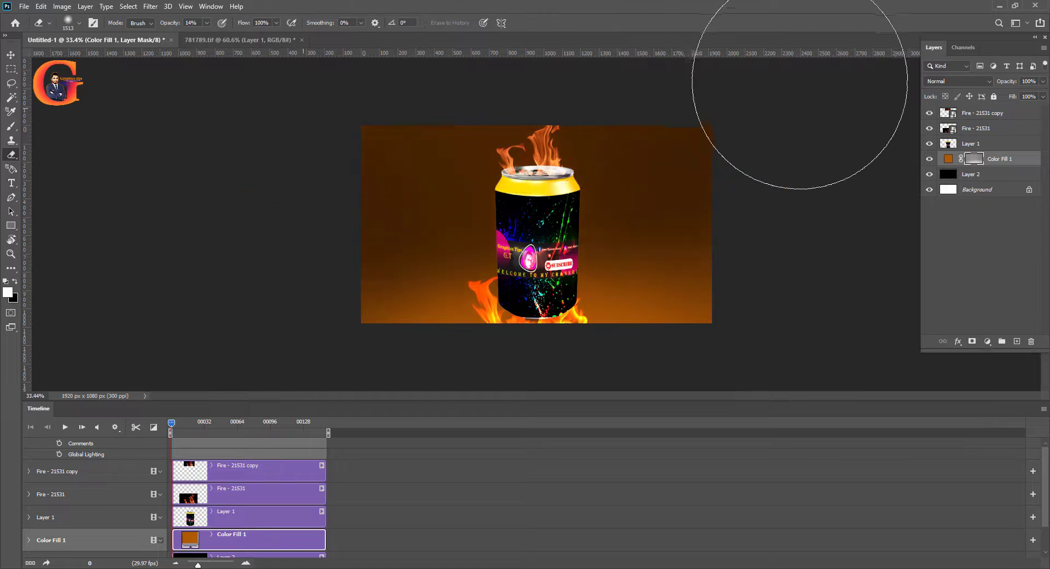
pyautogui.moveTo(546, 227); pyautogui.dragTo(475, 241)
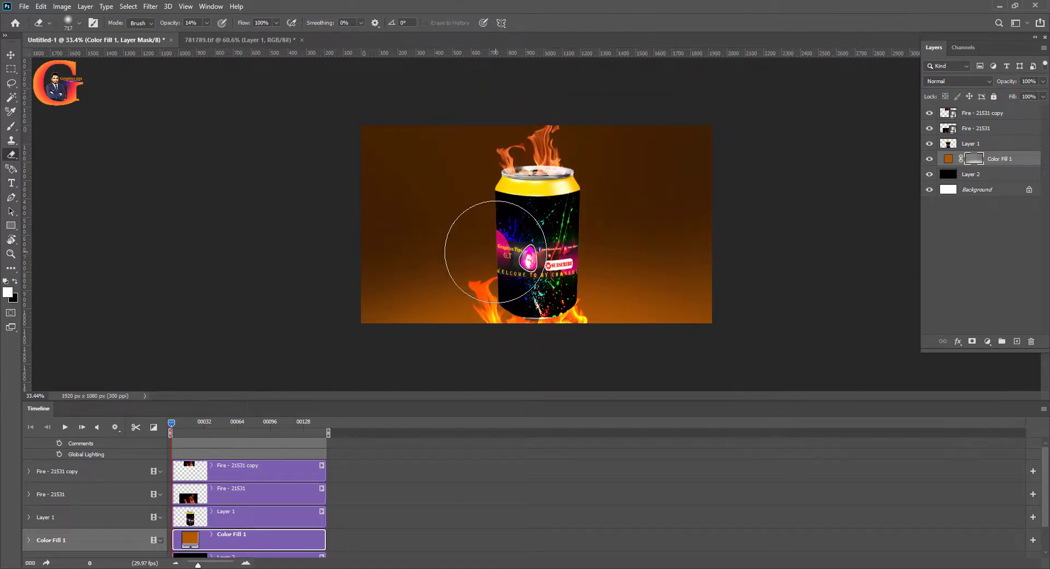
# Brush a soft glow behind the can's top on the Color Fill 1 mask using light grey at 40% opacity
pyautogui.moveTo(11, 129); pyautogui.dragTo(44, 129)
pyautogui.keyDown('alt'); pyautogui.click(491, 300); pyautogui.keyUp('alt')
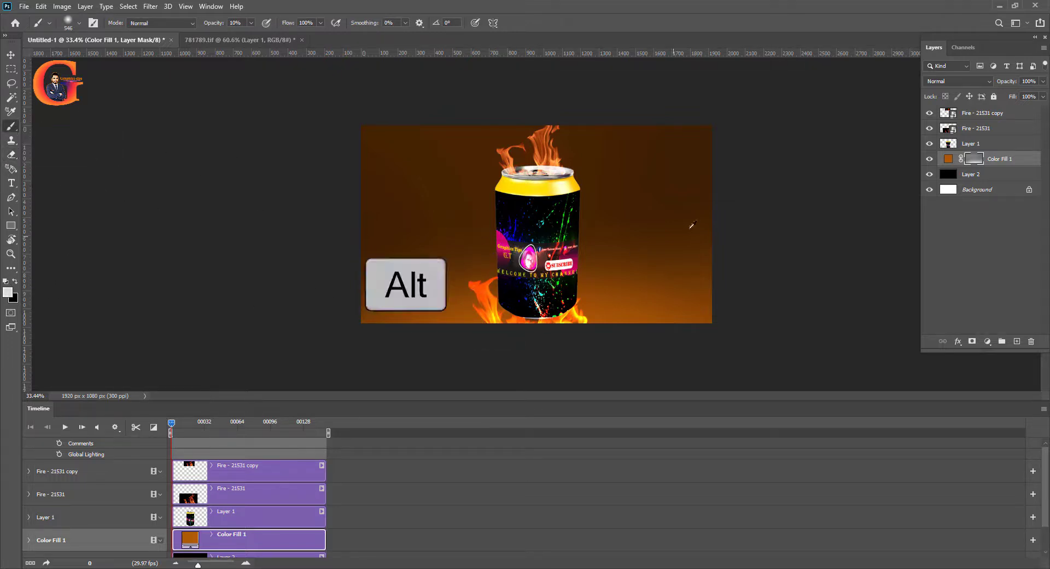
pyautogui.moveTo(688, 200); pyautogui.dragTo(788, 202)
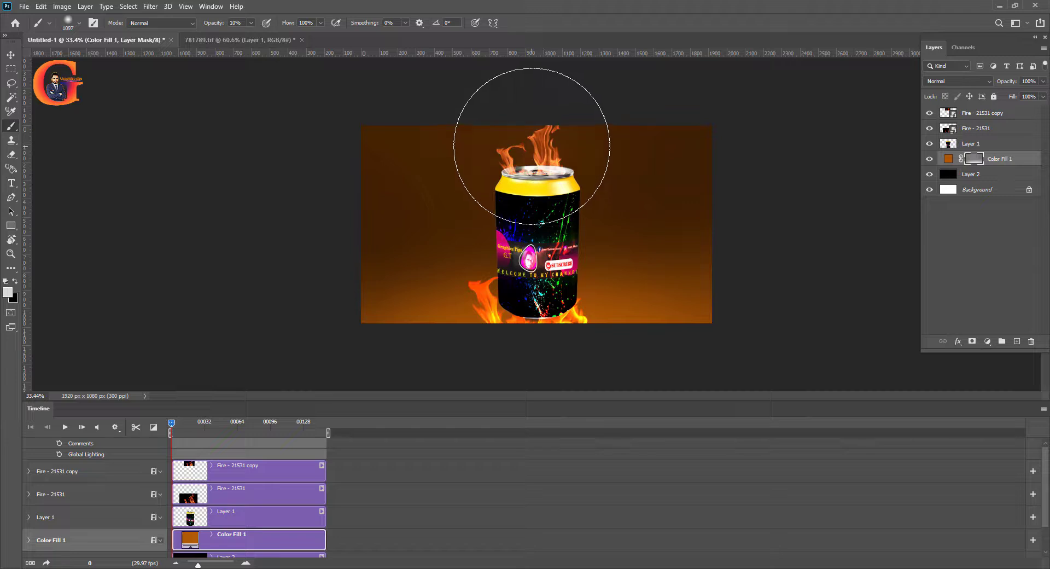
pyautogui.moveTo(576, 152); pyautogui.dragTo(502, 152)
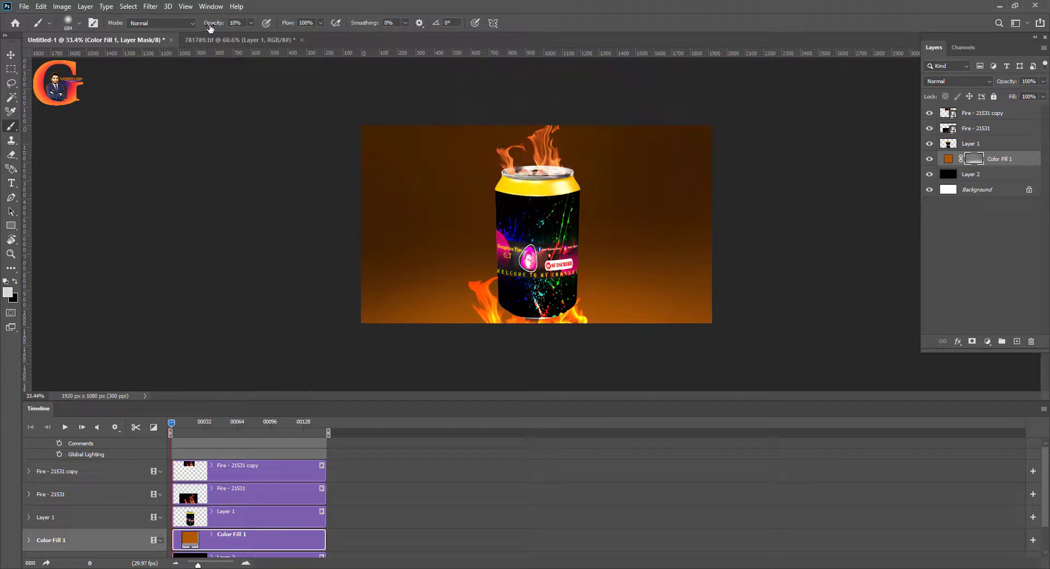
pyautogui.moveTo(223, 28); pyautogui.dragTo(227, 28)
pyautogui.click(529, 145)
pyautogui.moveTo(535, 153); pyautogui.dragTo(566, 153)
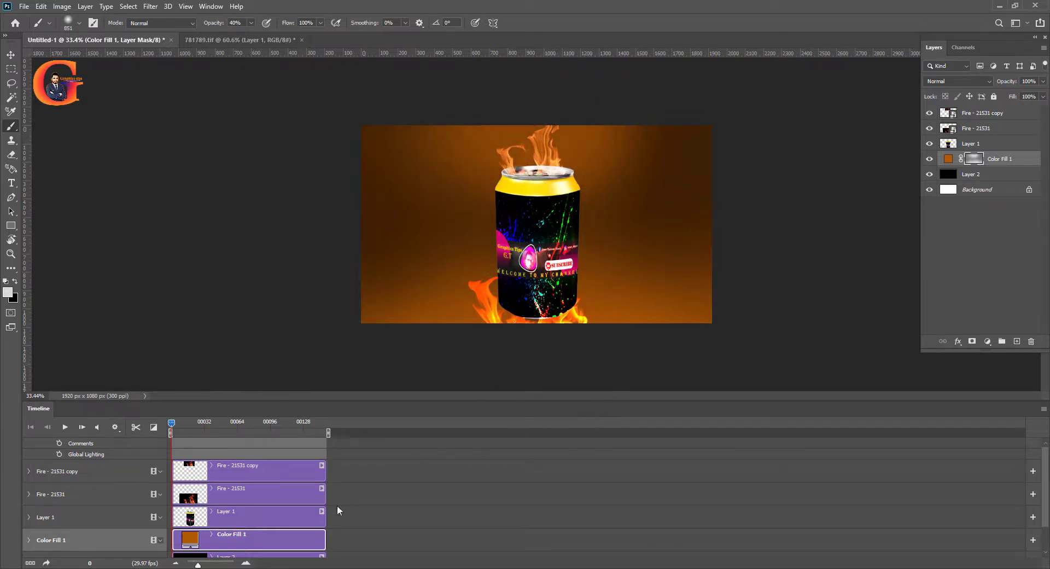
# Play back the animation and bring the mixkit-campfire-night-wind-1736 audio file in from the Downloads folder
pyautogui.click(66, 428)
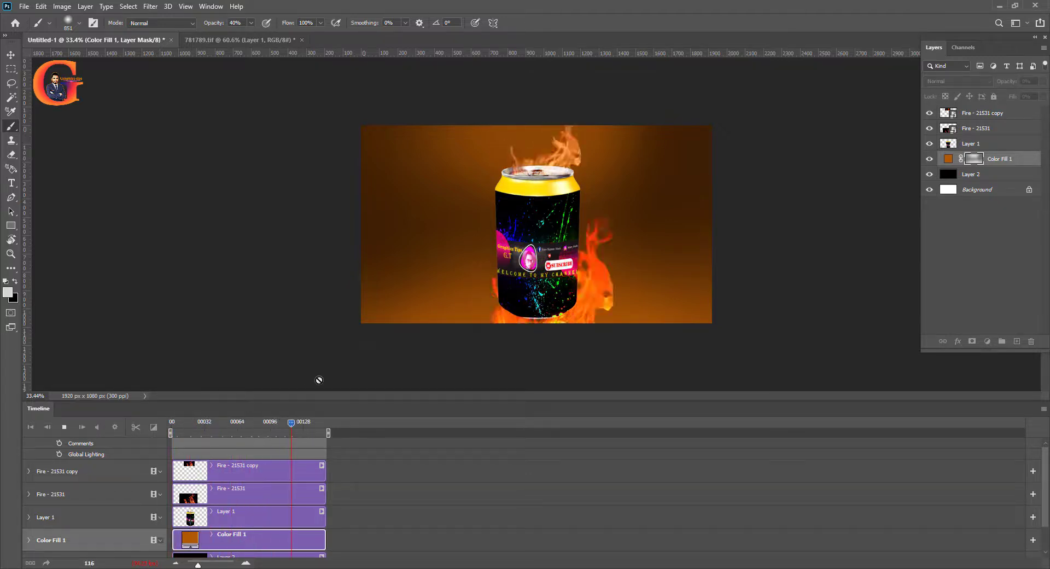
pyautogui.moveTo(362, 568)
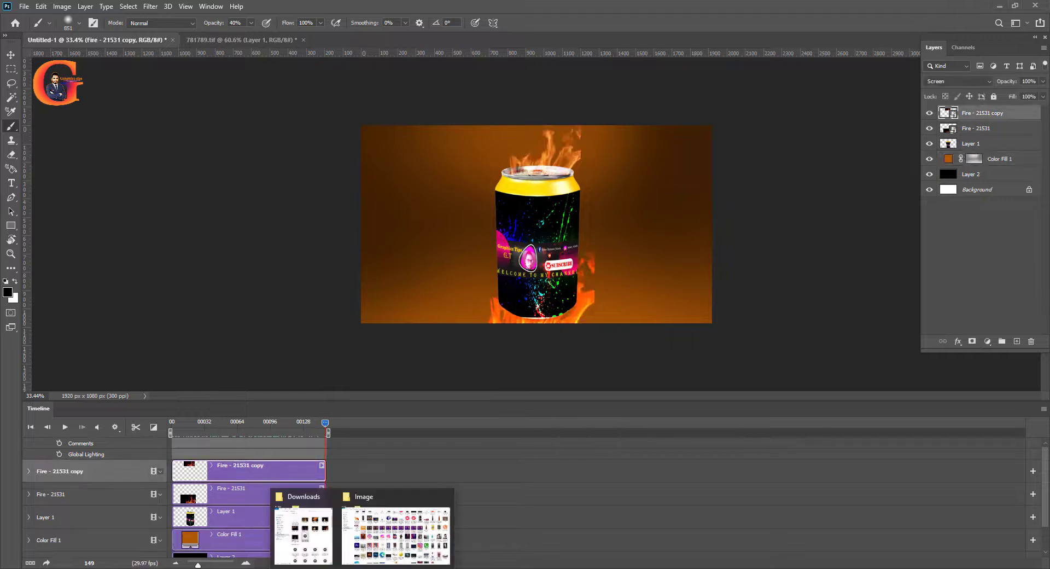
pyautogui.click(316, 566)
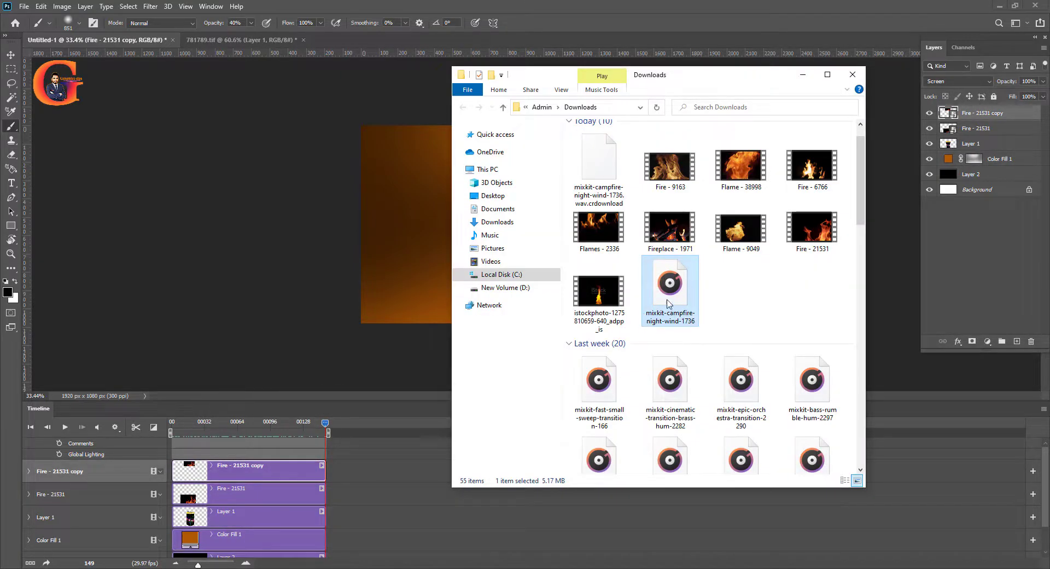
pyautogui.moveTo(681, 283); pyautogui.dragTo(967, 167)
pyautogui.moveTo(999, 236); pyautogui.dragTo(980, 241)
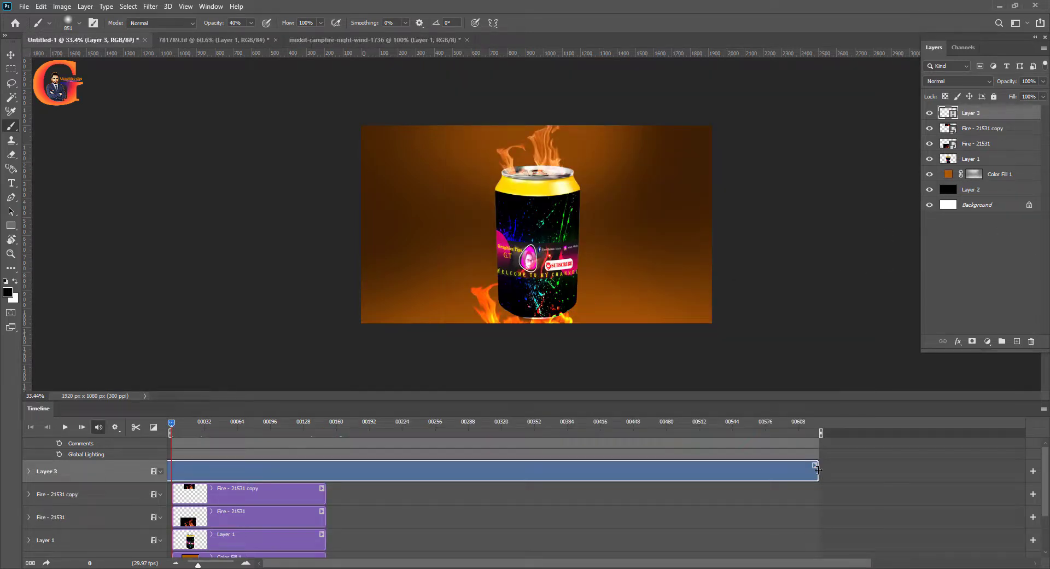
pyautogui.moveTo(818, 471); pyautogui.dragTo(326, 510)
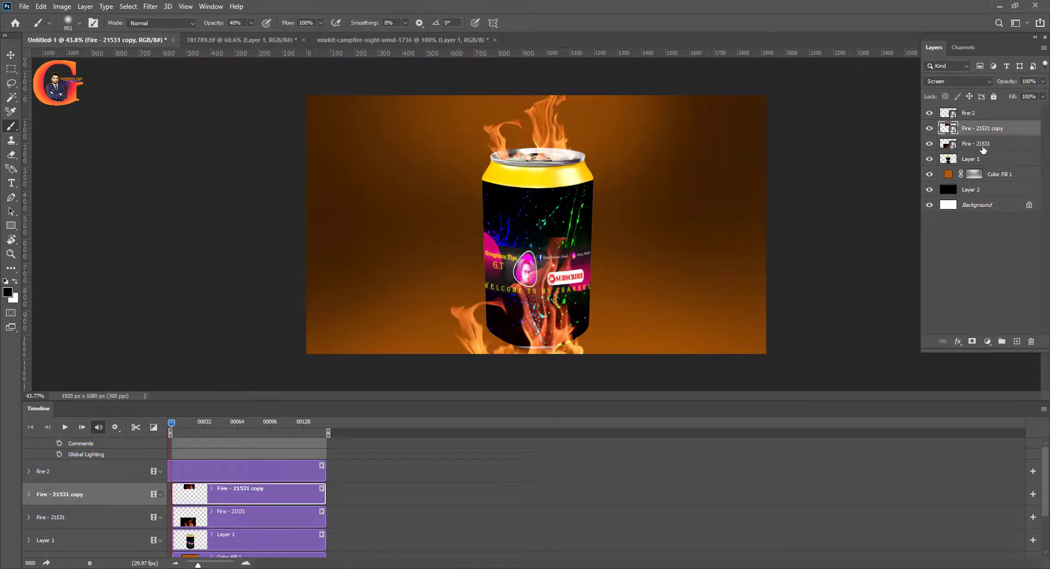
# Place the Lava - 47031 footage directly above the Fire - 21531 layer and set its blend mode to Screen
pyautogui.click(946, 144)
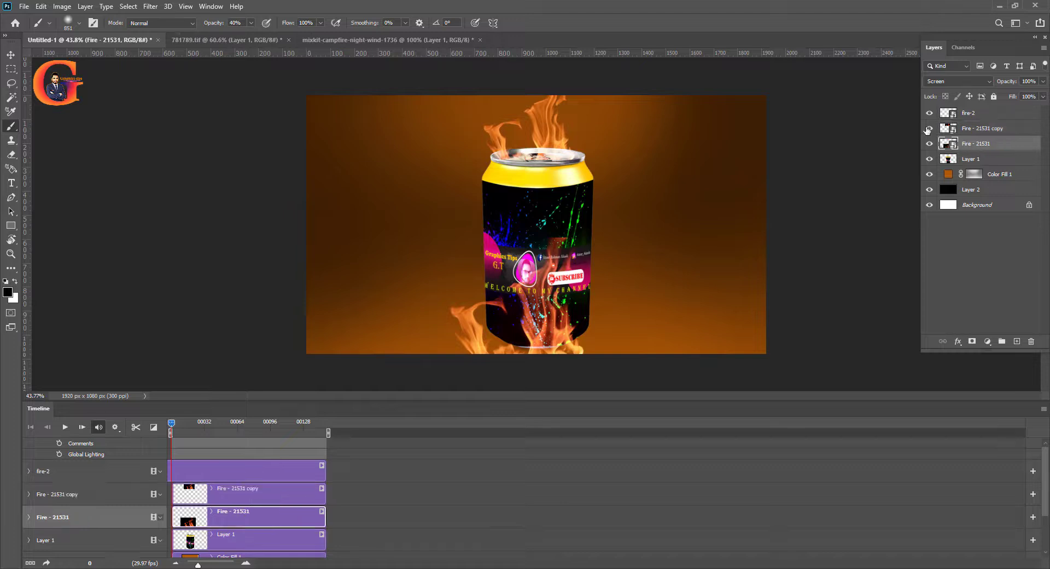
pyautogui.click(928, 128)
pyautogui.click(928, 128)
pyautogui.moveTo(363, 568)
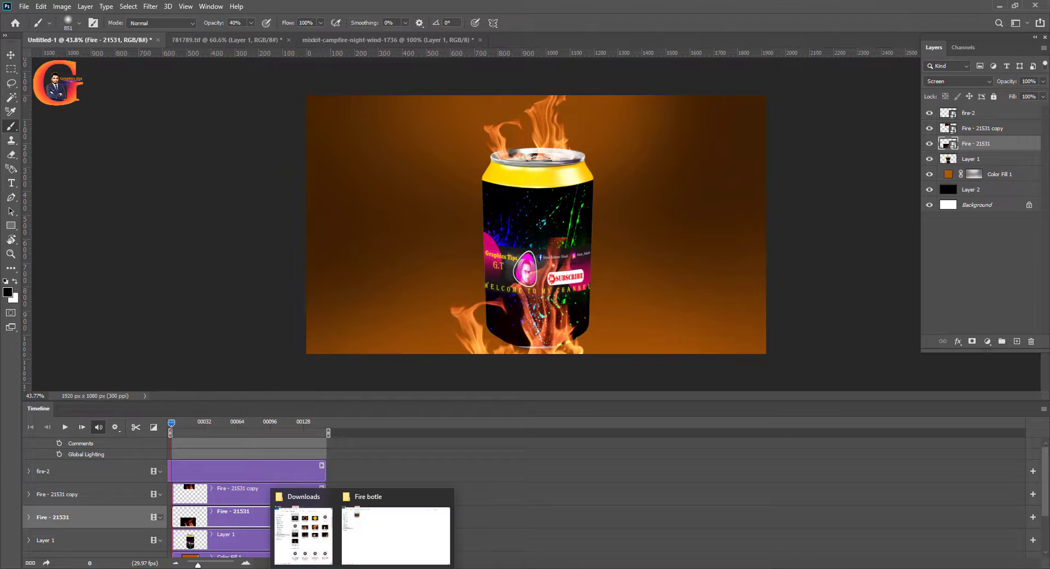
pyautogui.click(323, 544)
pyautogui.moveTo(599, 156); pyautogui.dragTo(565, 250)
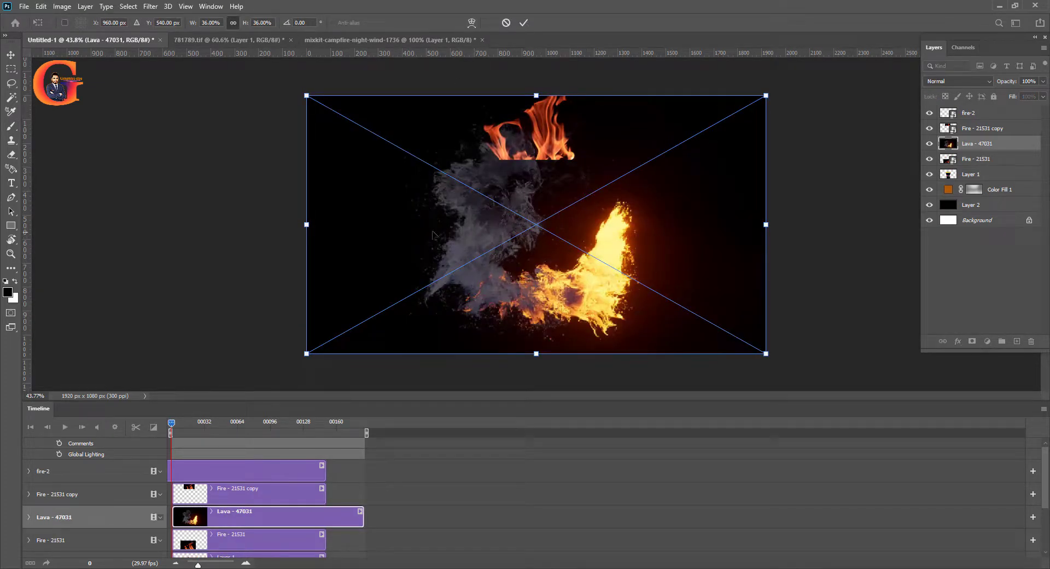
pyautogui.press('Return')
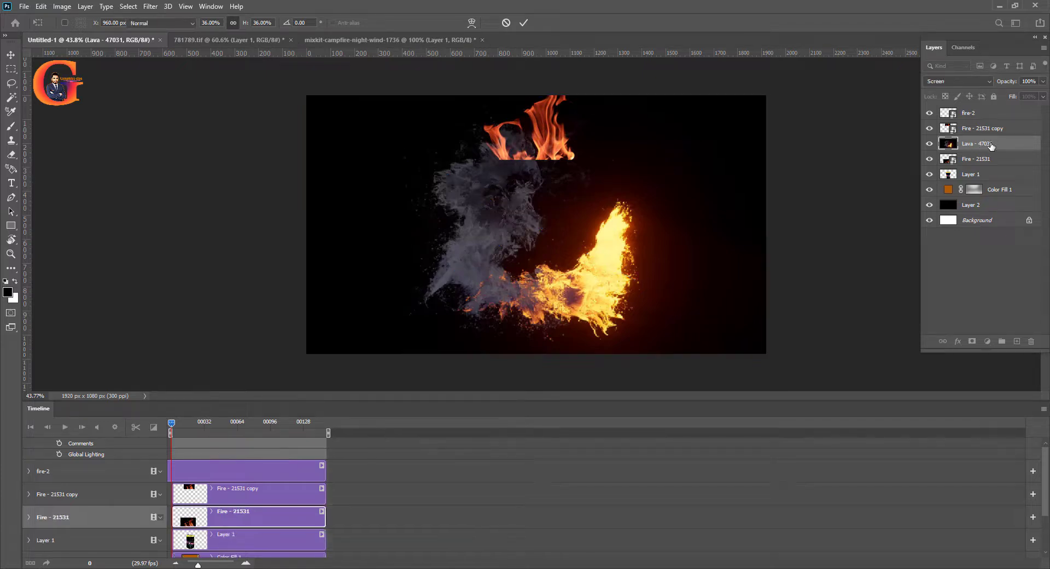
pyautogui.click(988, 81)
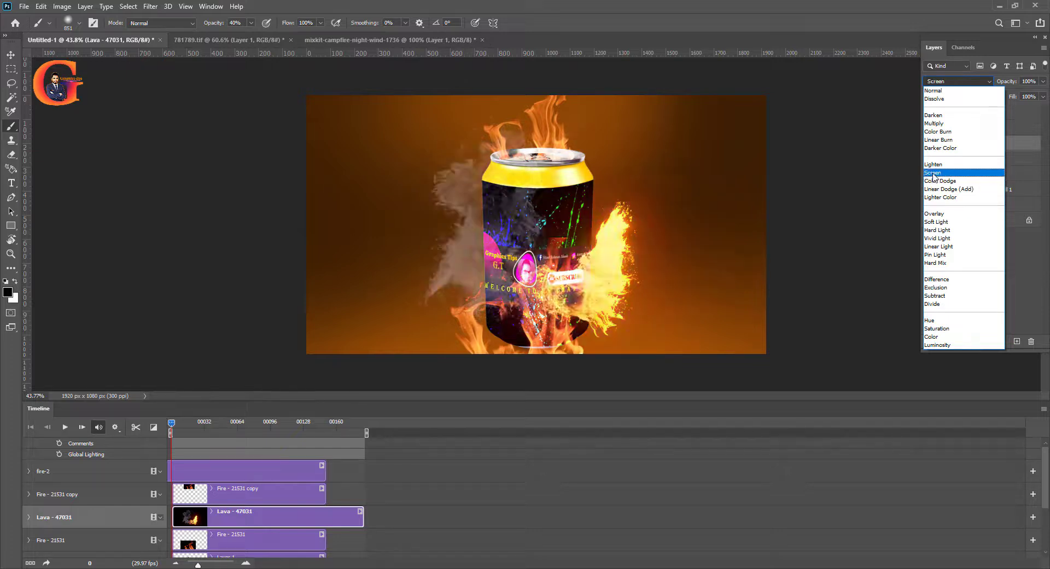
pyautogui.click(933, 173)
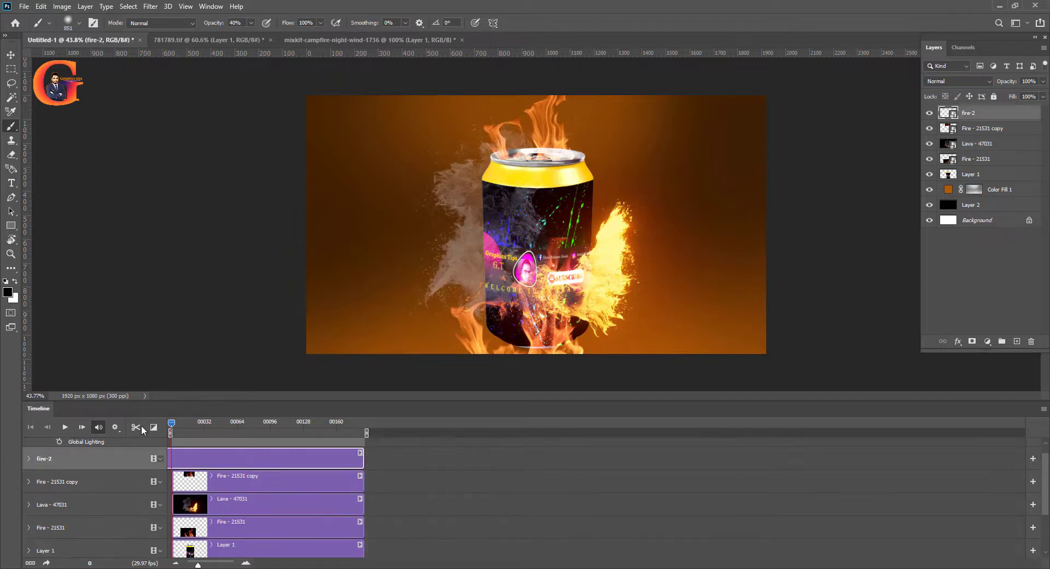
# Preview the full animation with the lava footage, replaying it from the first frame
pyautogui.click(65, 428)
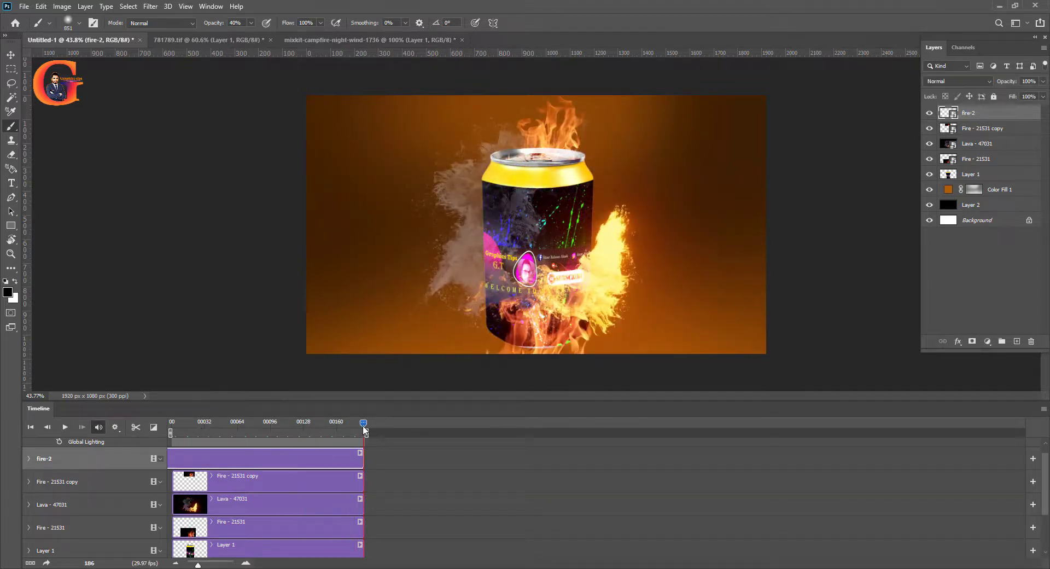
pyautogui.scroll(2, 586, 219)
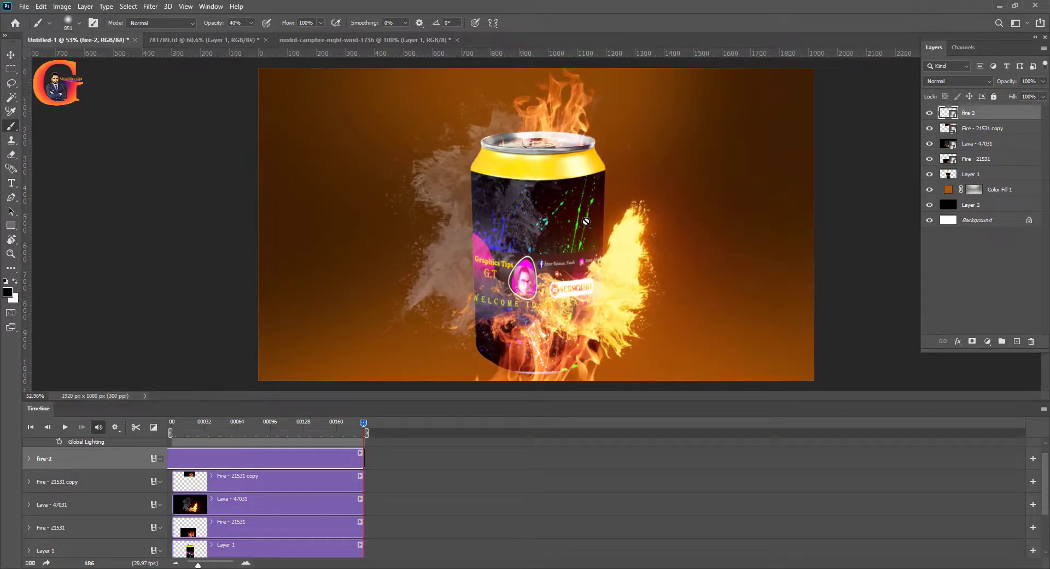
pyautogui.scroll(1, 586, 221)
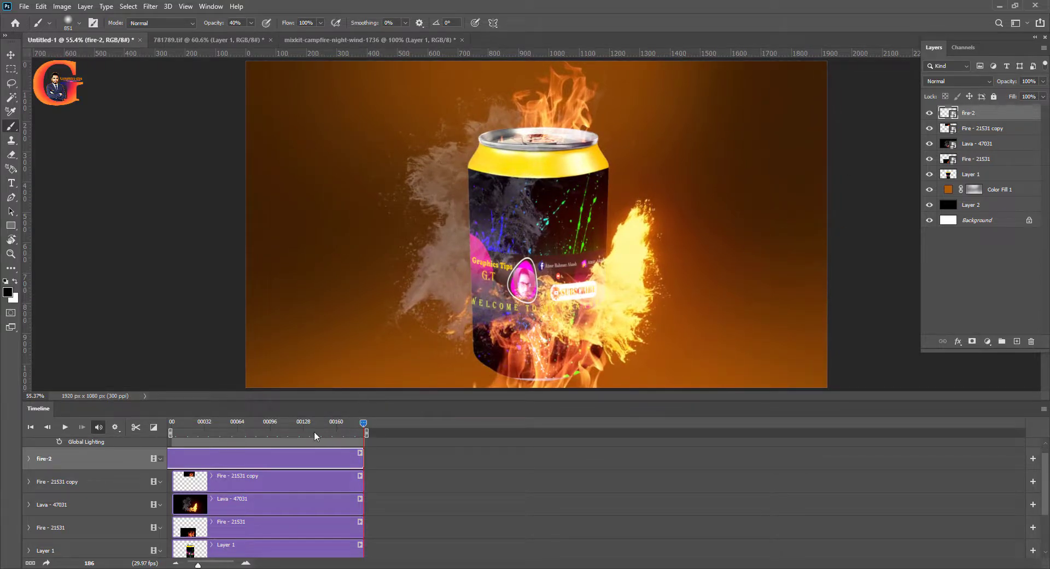
pyautogui.click(288, 433)
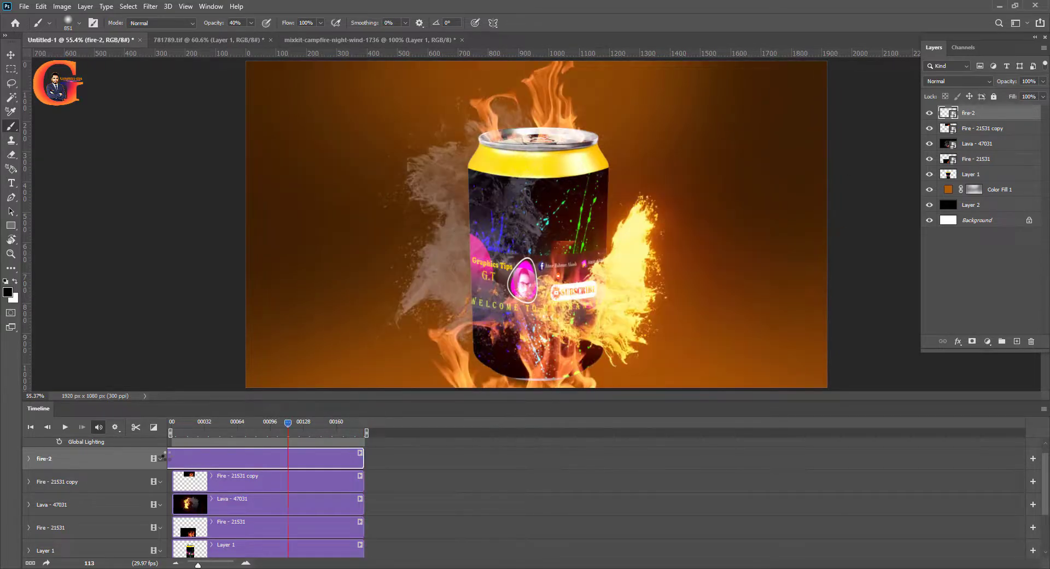
pyautogui.click(65, 427)
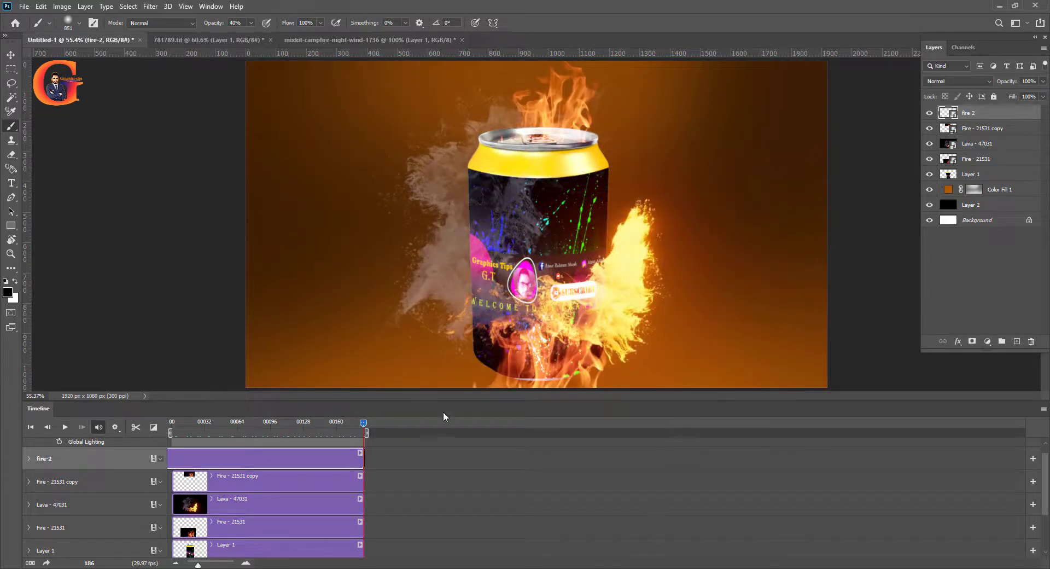
pyautogui.click(25, 7)
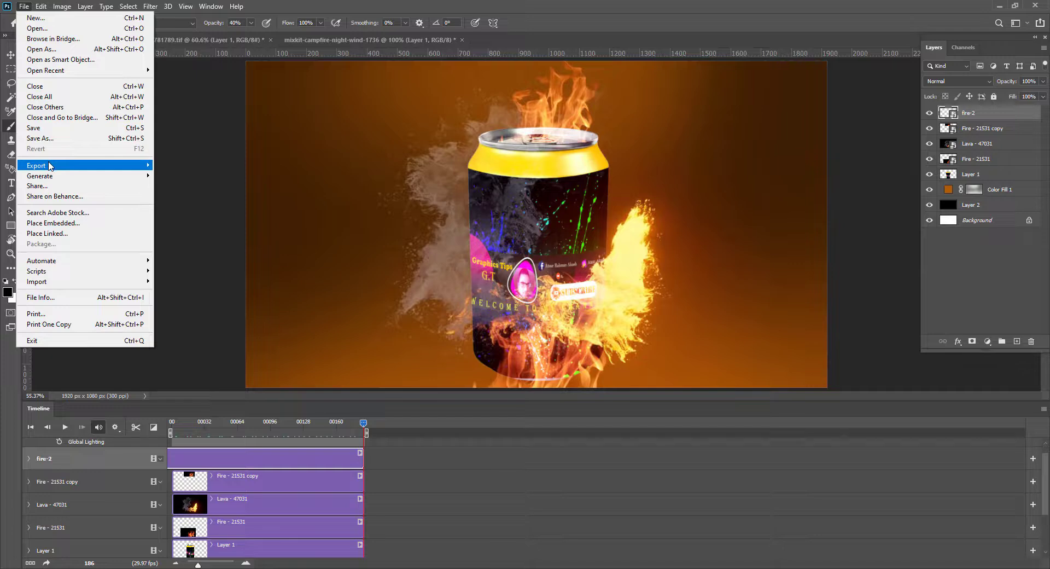
pyautogui.moveTo(50, 166)
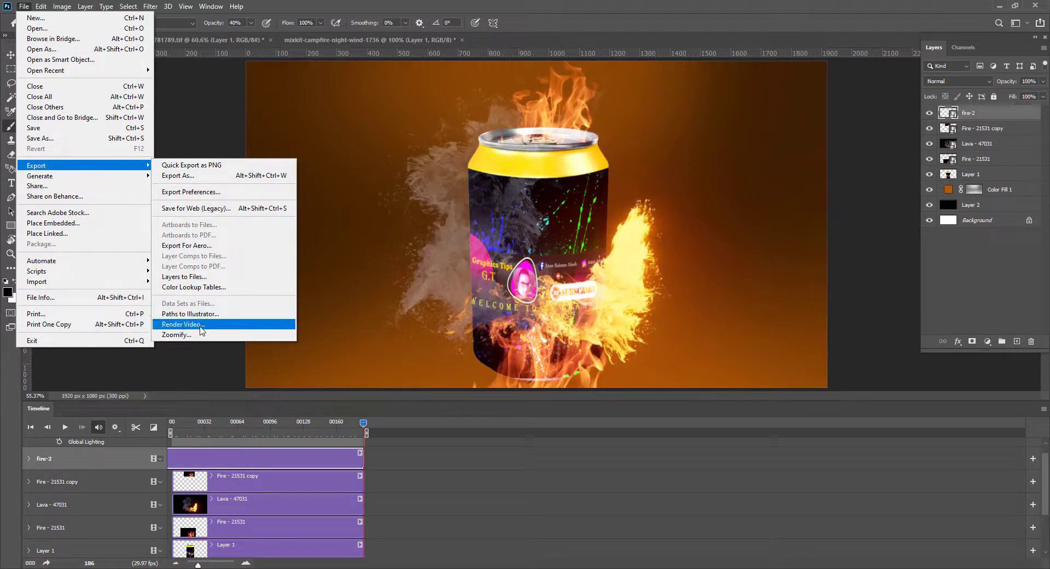
pyautogui.click(200, 328)
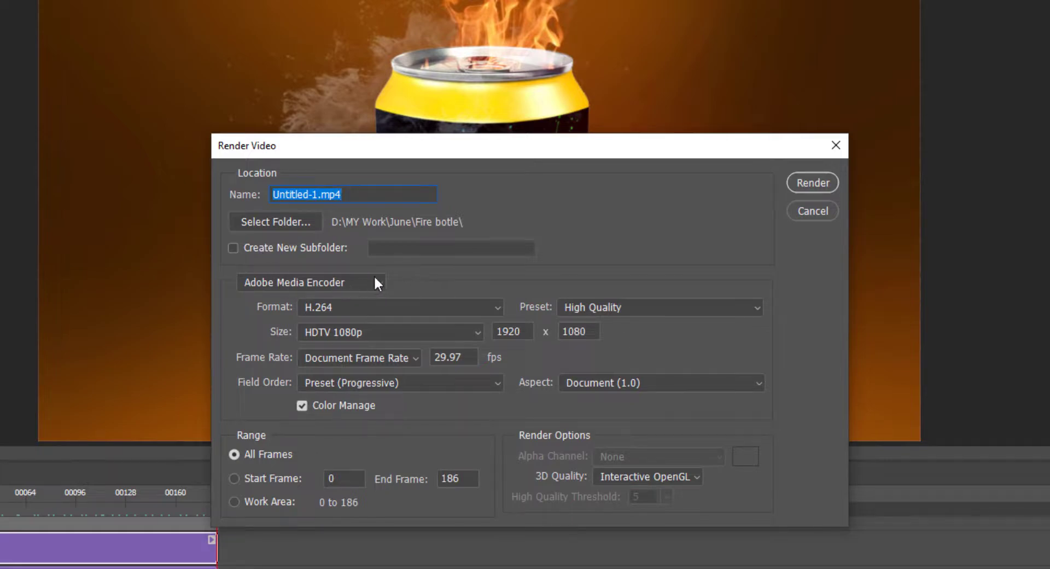
pyautogui.click(283, 220)
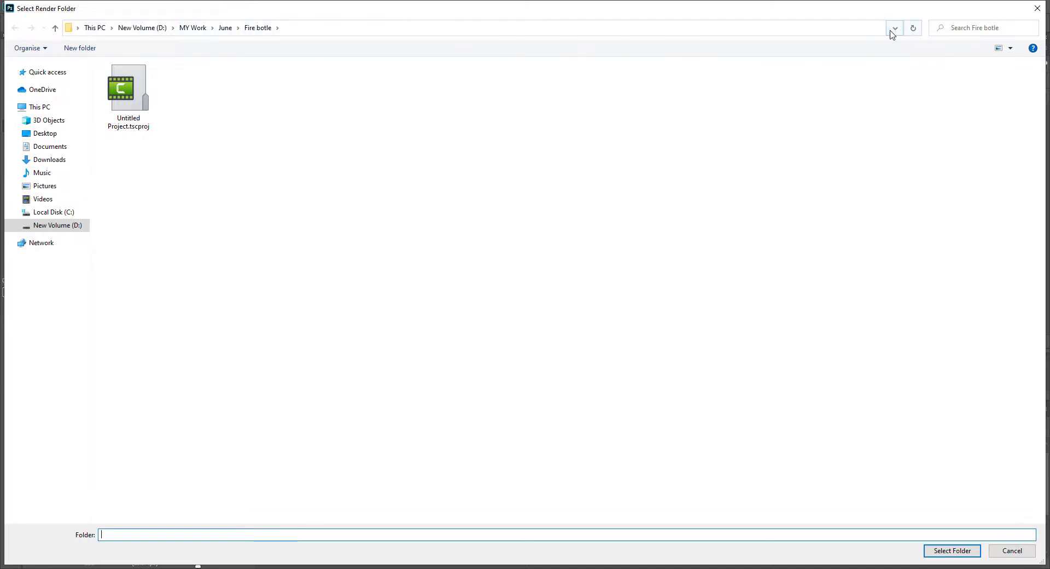
pyautogui.click(1037, 8)
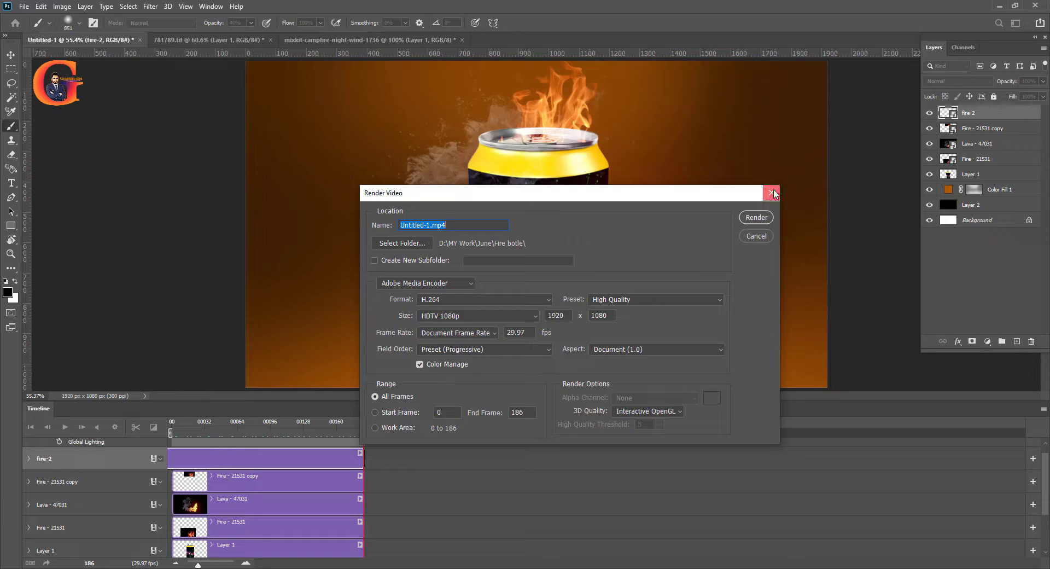
pyautogui.click(771, 192)
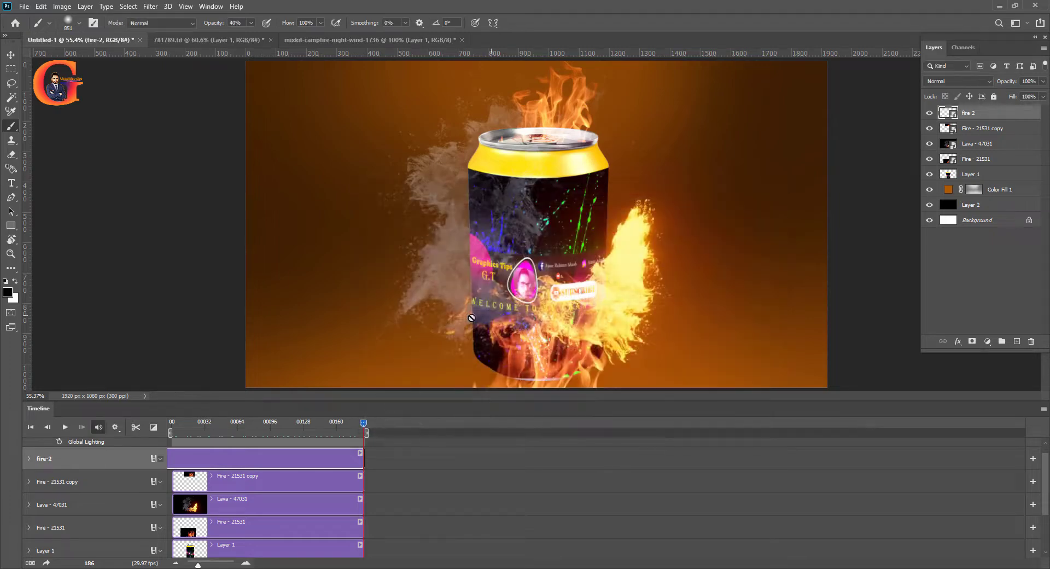
# Open the video render settings for the timeline and keep Adobe Media Encoder as the encoder
pyautogui.click(1043, 410)
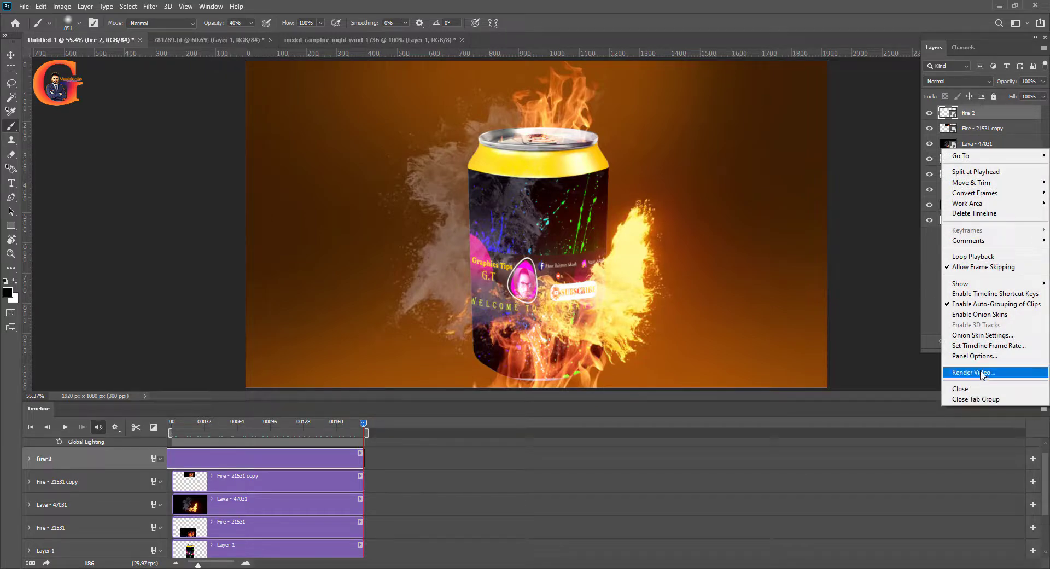
pyautogui.click(974, 372)
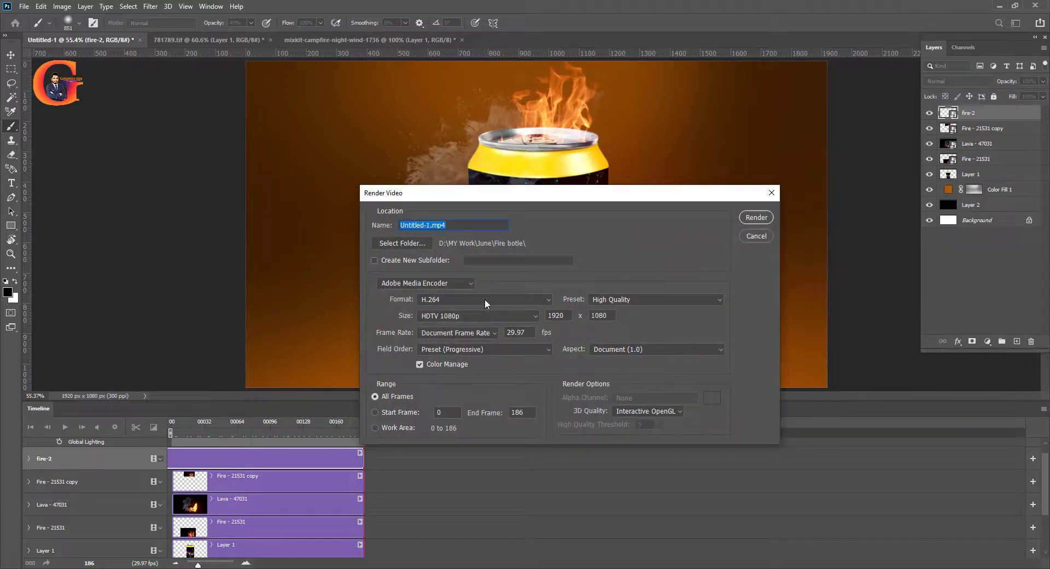
pyautogui.click(458, 282)
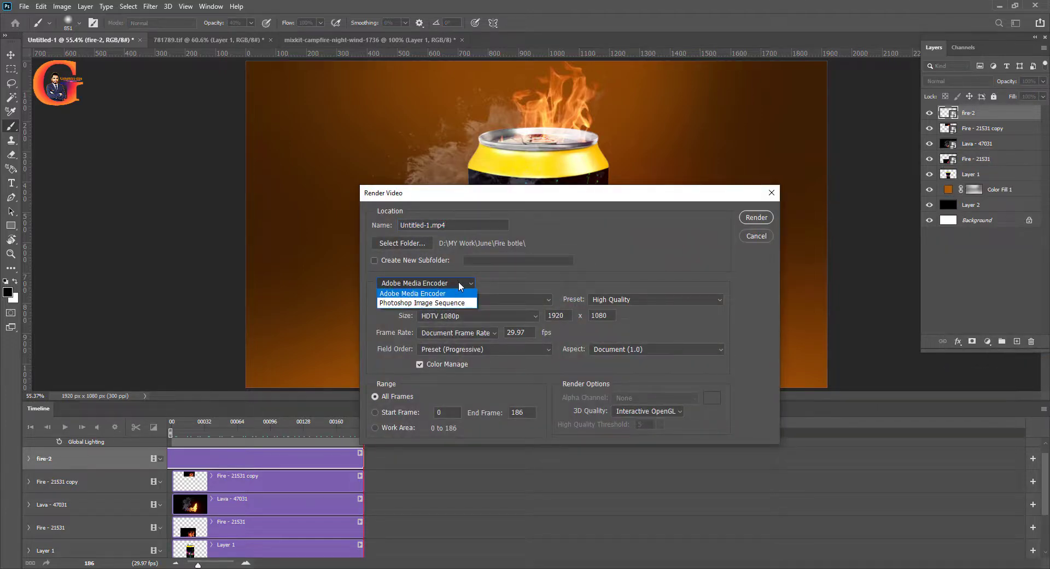
pyautogui.click(459, 285)
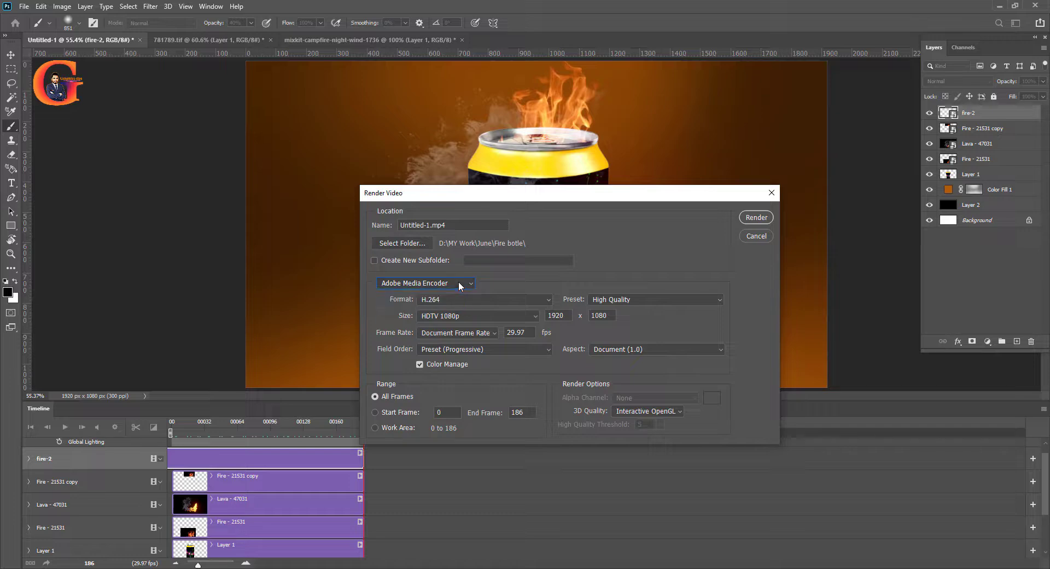
# Create a new folder inside June as the render destination and render Untitled-1.mp4 there
pyautogui.click(410, 244)
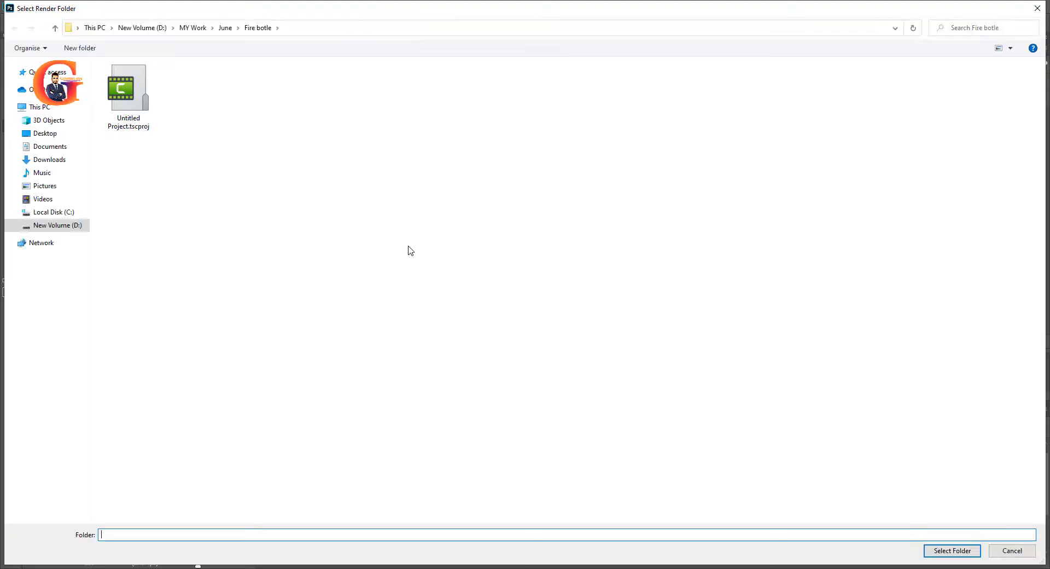
pyautogui.click(55, 28)
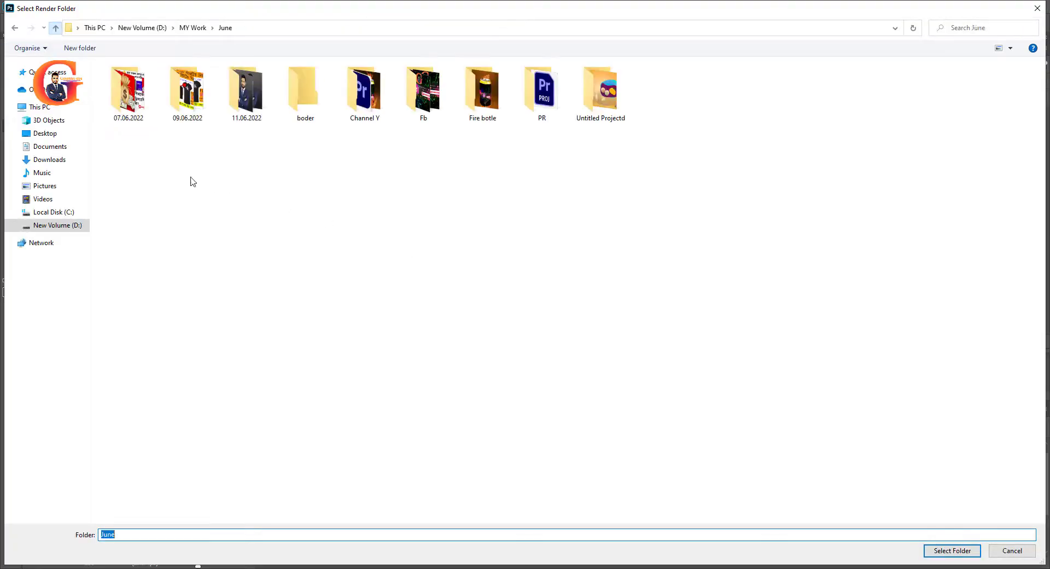
pyautogui.rightClick(227, 205)
pyautogui.moveTo(268, 321)
pyautogui.click(367, 320)
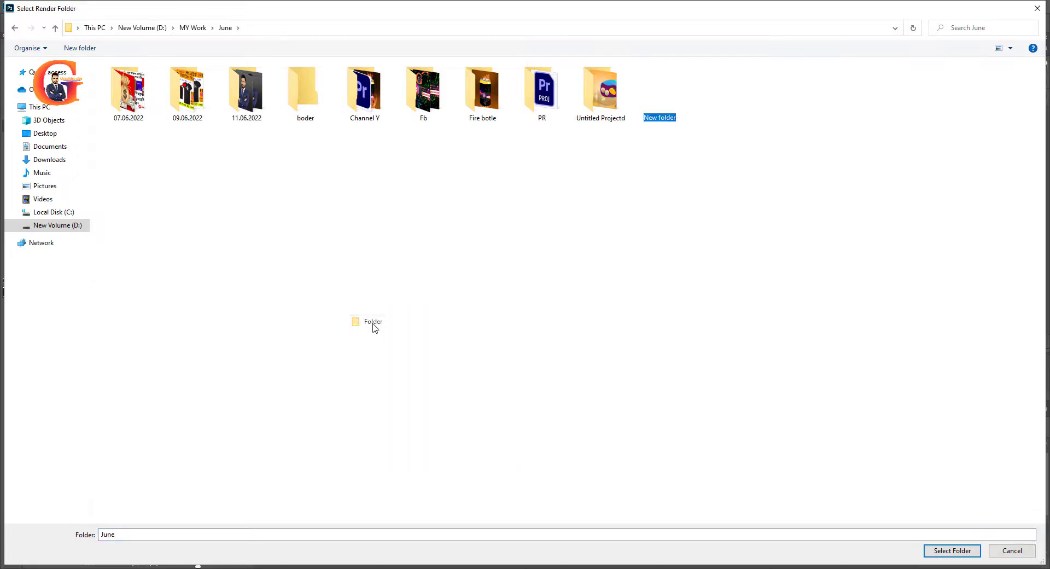
pyautogui.click(952, 551)
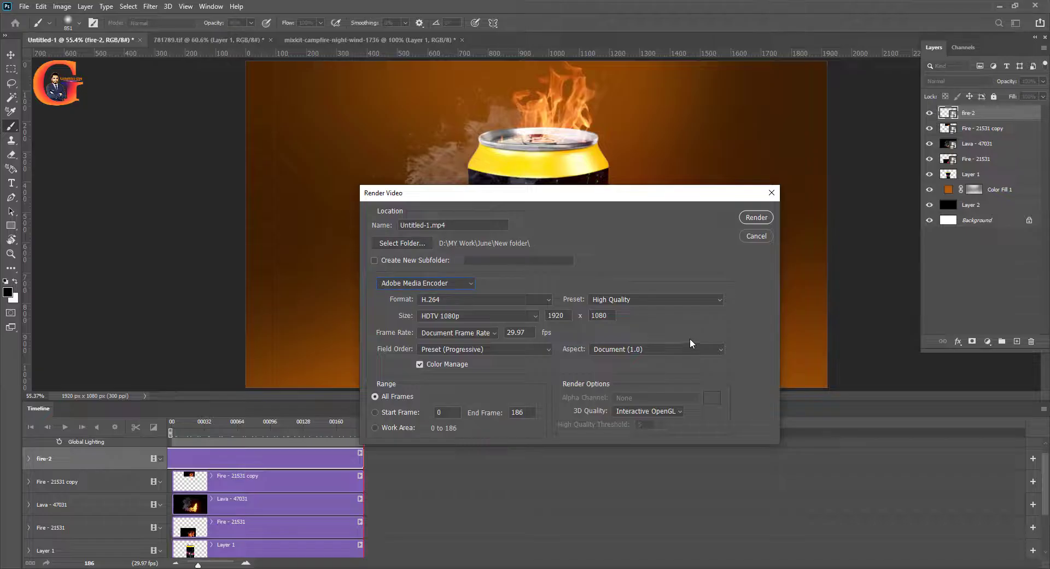
pyautogui.click(756, 218)
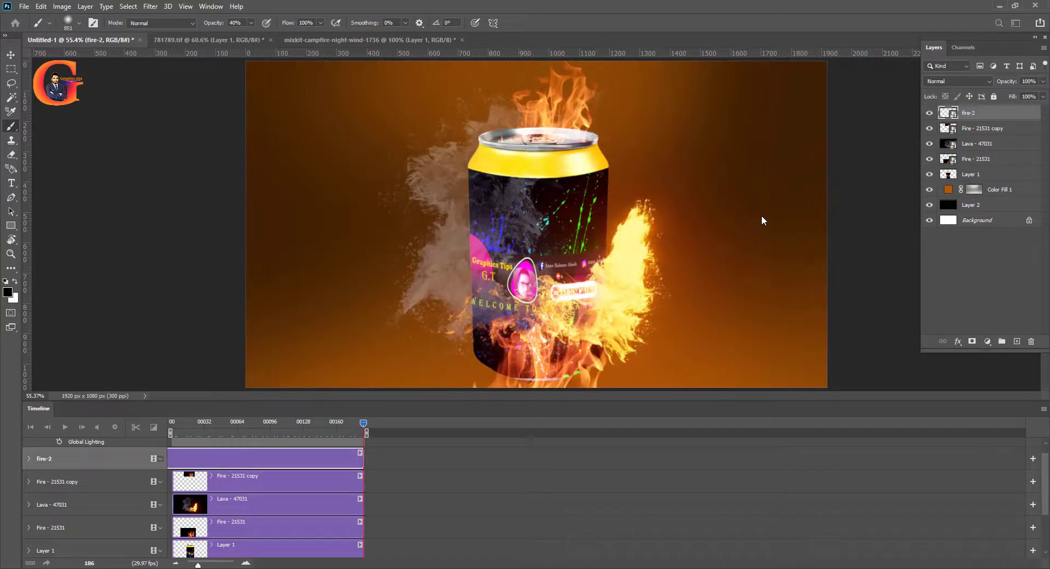